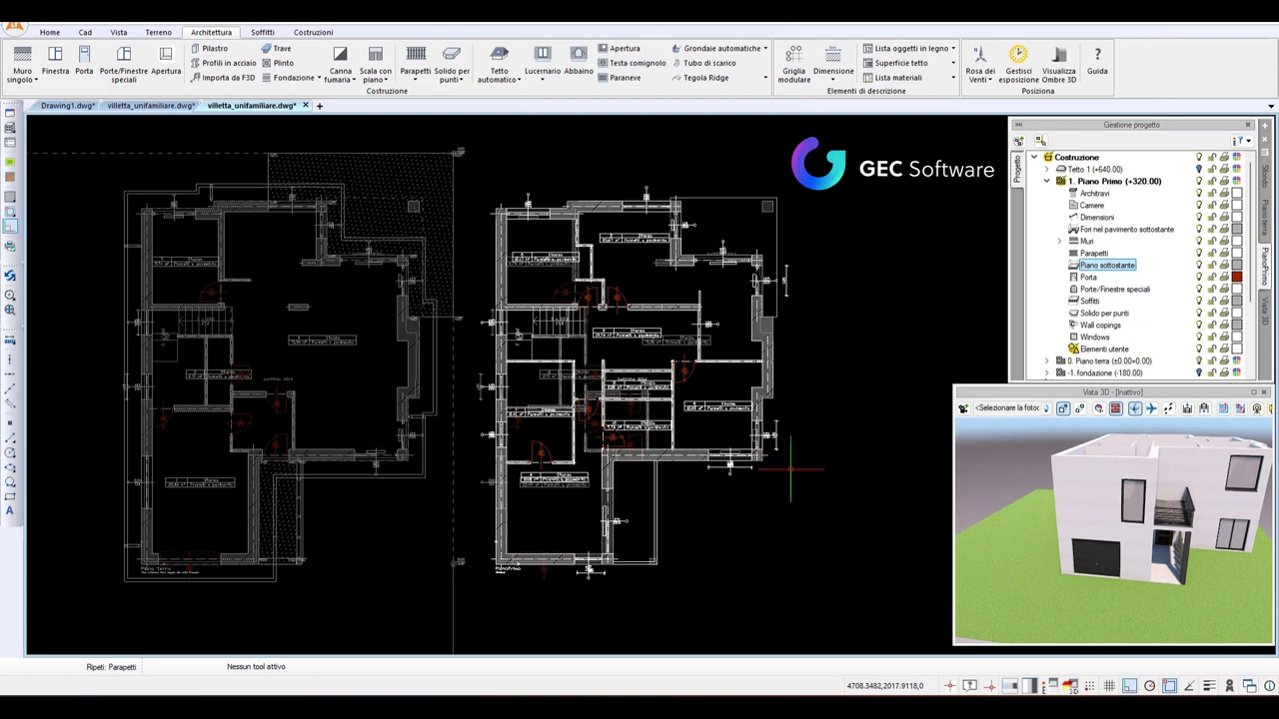
Orbit and zoom the 3D model to inspect the terrace corner.
mouse_move(795, 451)
mouse_down()
mouse_move(696, 541)
mouse_move(802, 564)
mouse_up()
drag(1144, 524, 1134, 525)
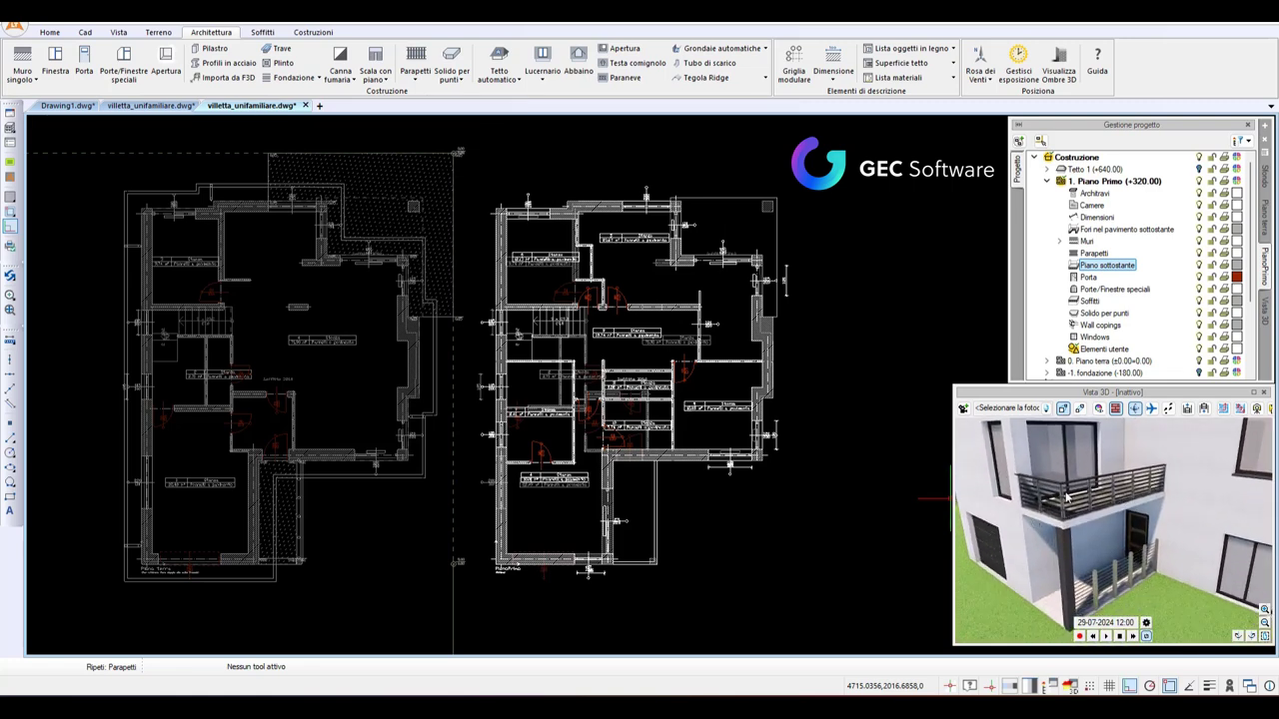
drag(1066, 497, 1032, 510)
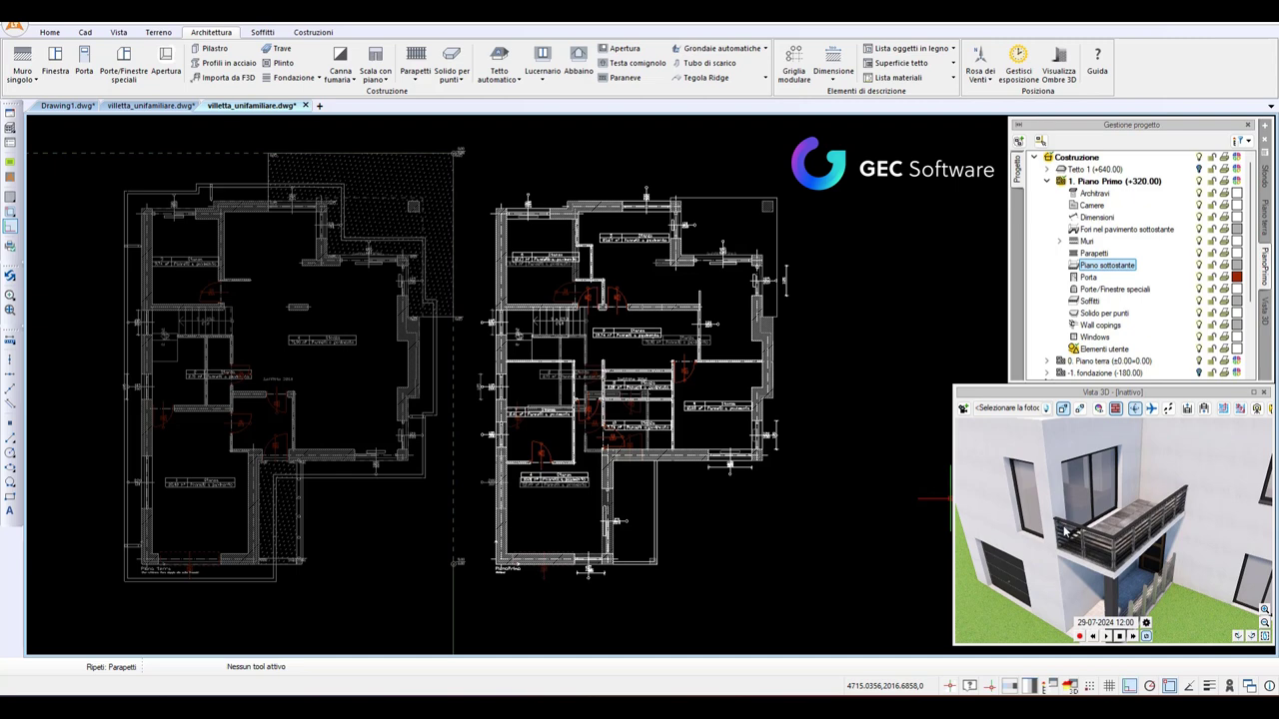
scroll(1099, 567, up, 3)
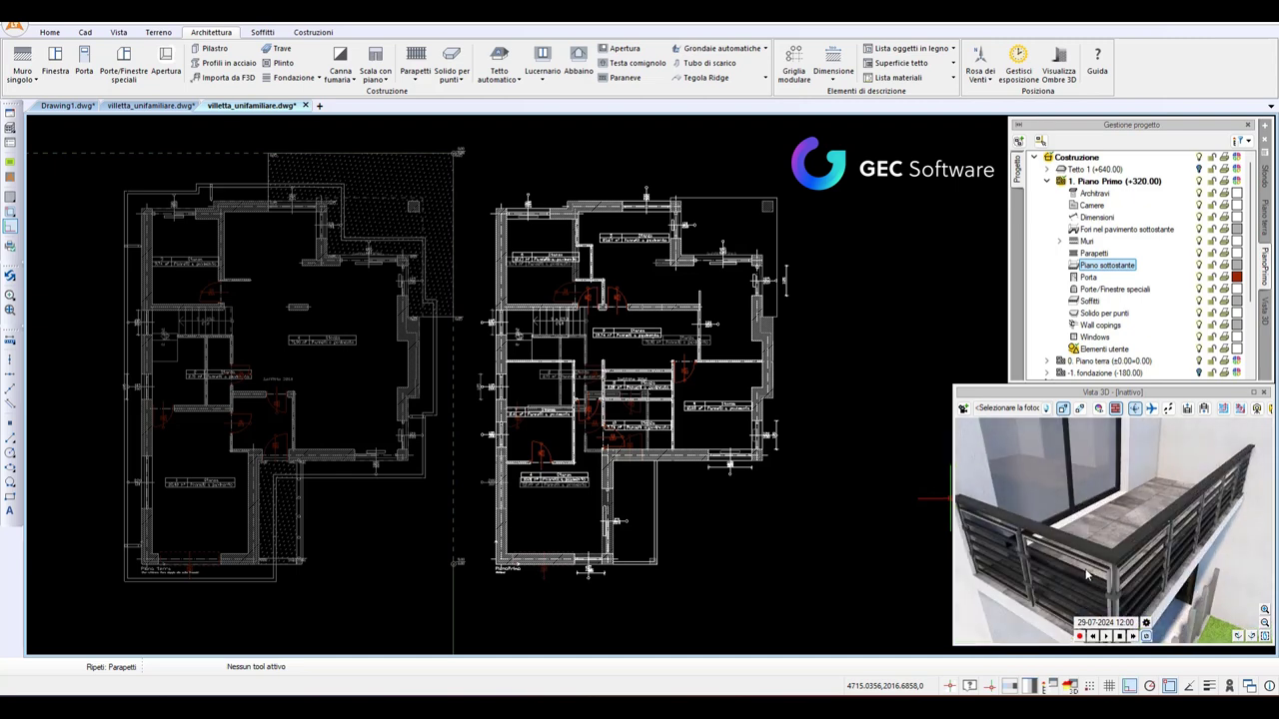
scroll(1087, 575, down, 3)
scroll(1094, 564, down, 5)
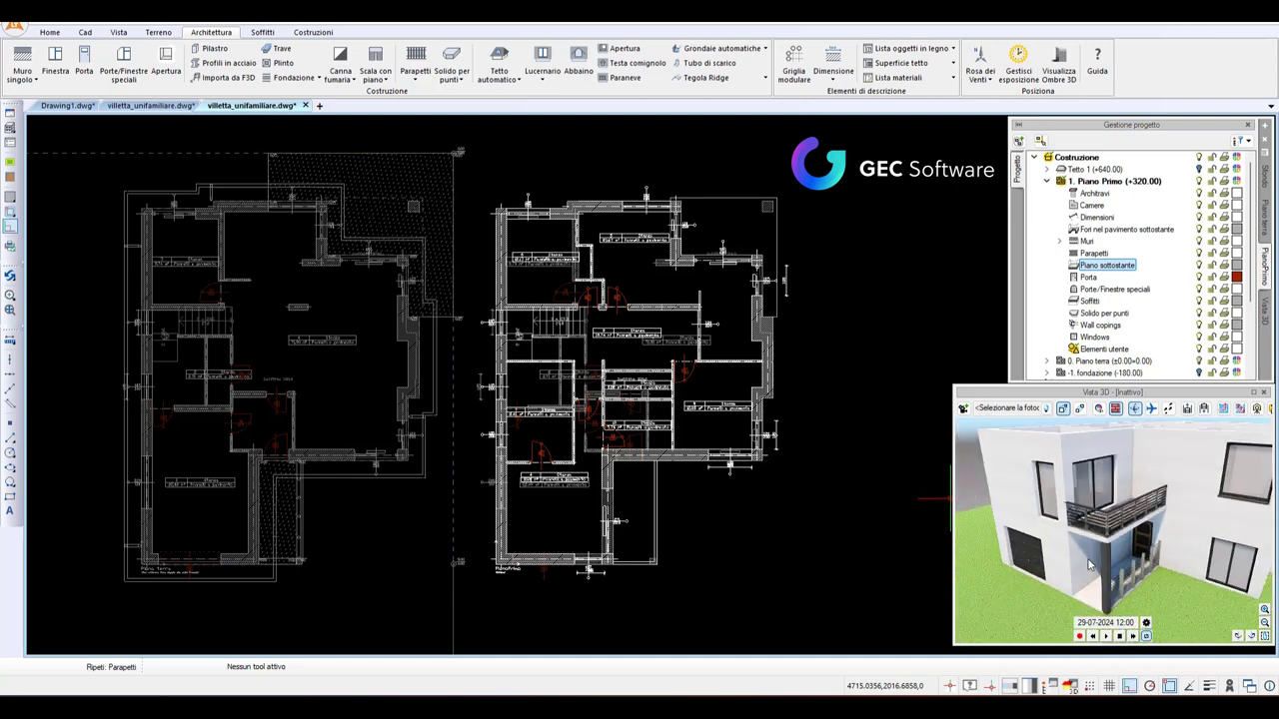
drag(1187, 528, 1129, 529)
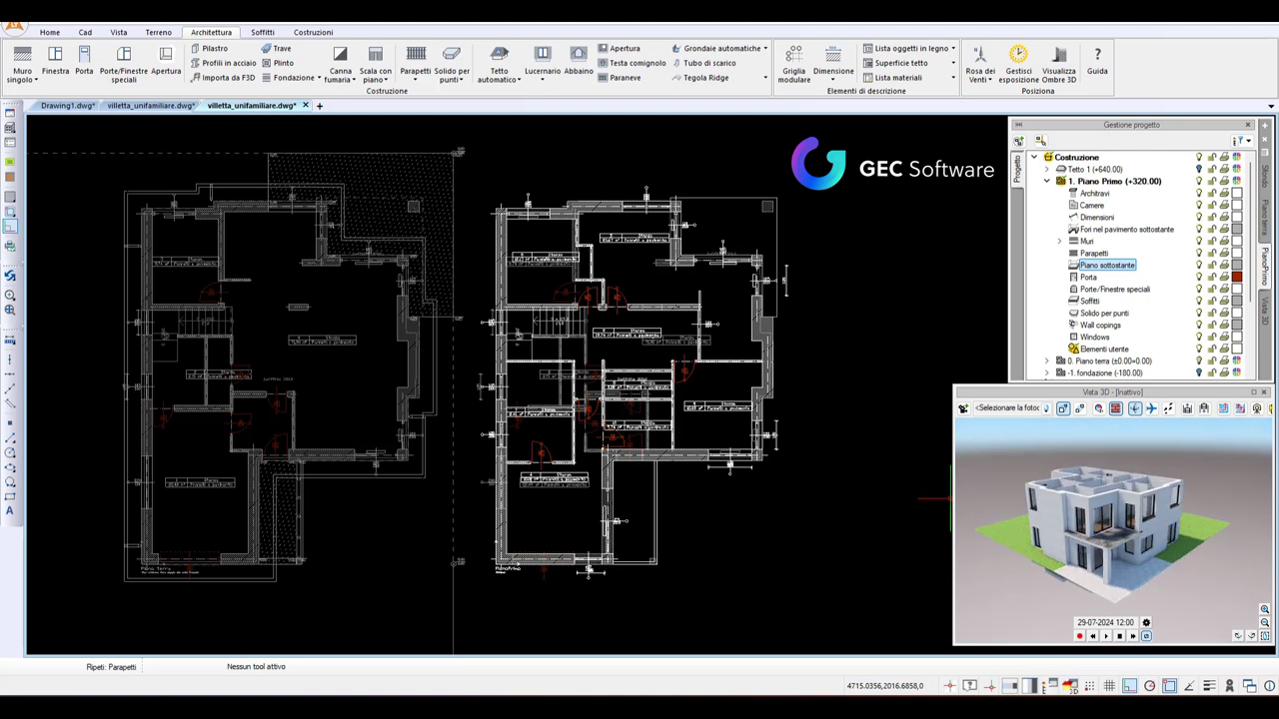
scroll(1070, 540, up, 5)
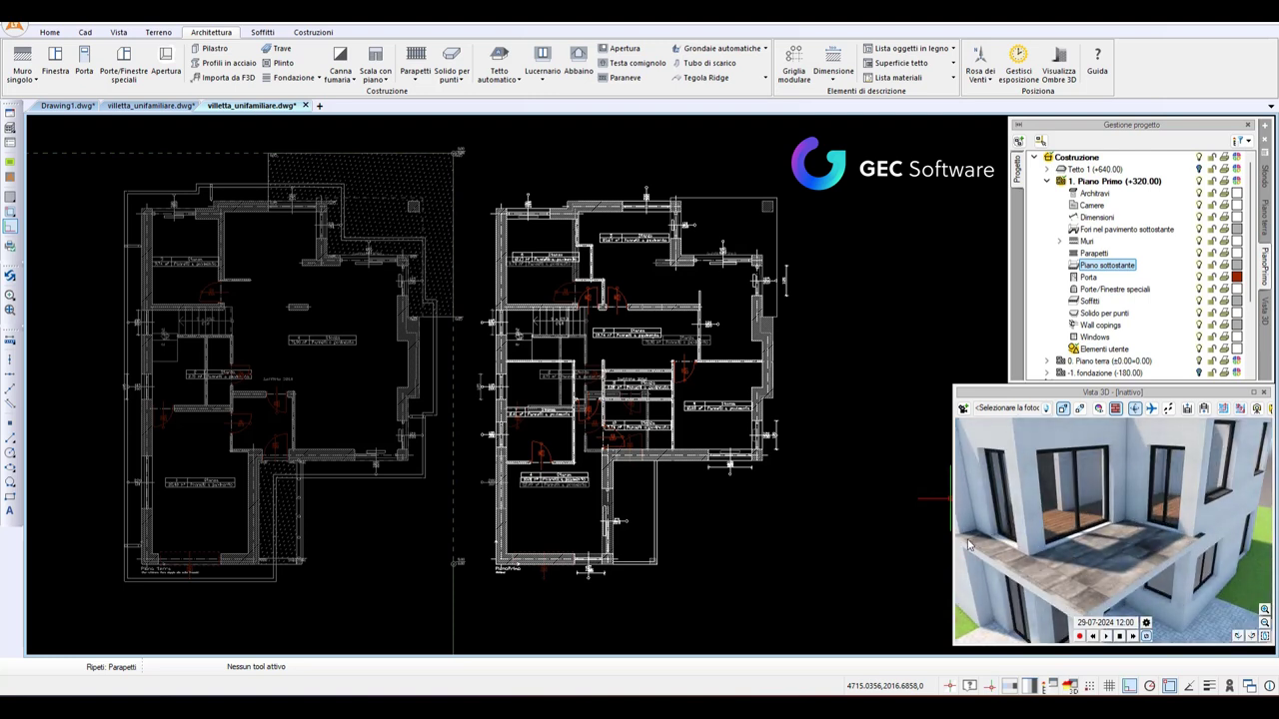
scroll(949, 490, down, 2)
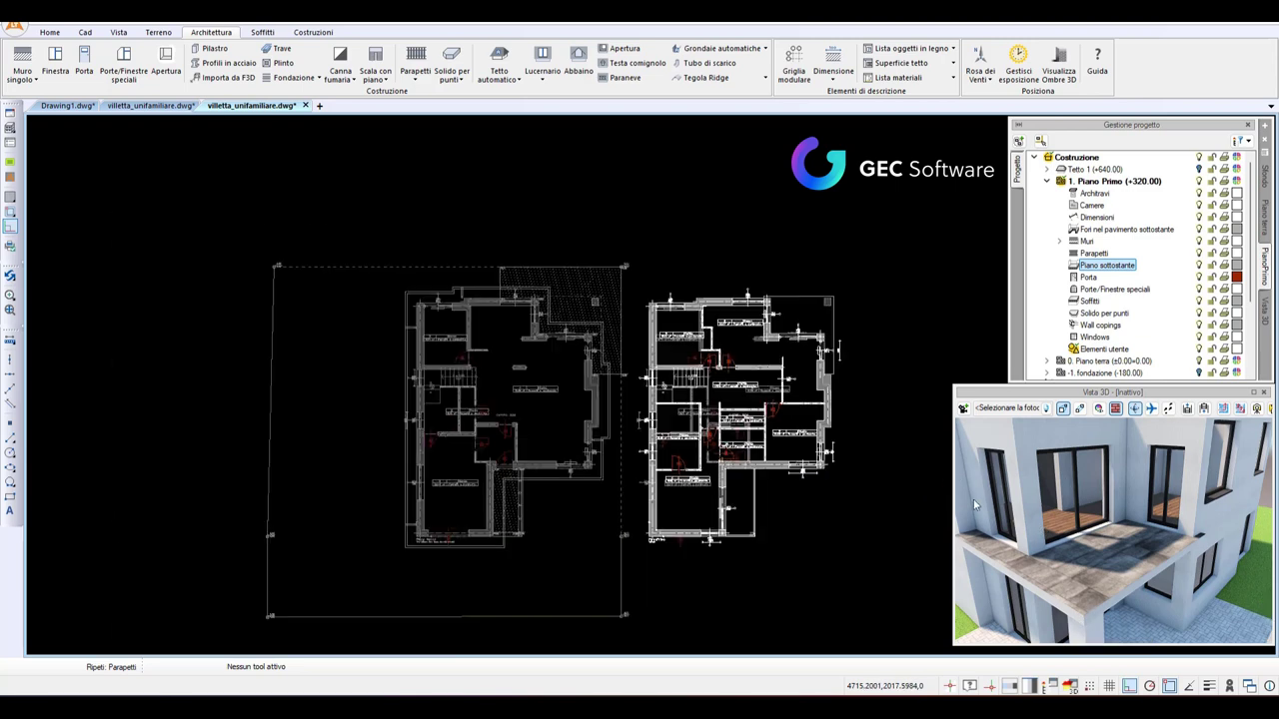
Start a new Parapetti railing with 320.0 cm base height and 200.0 cm post spacing.
middle_drag(782, 290, 689, 318)
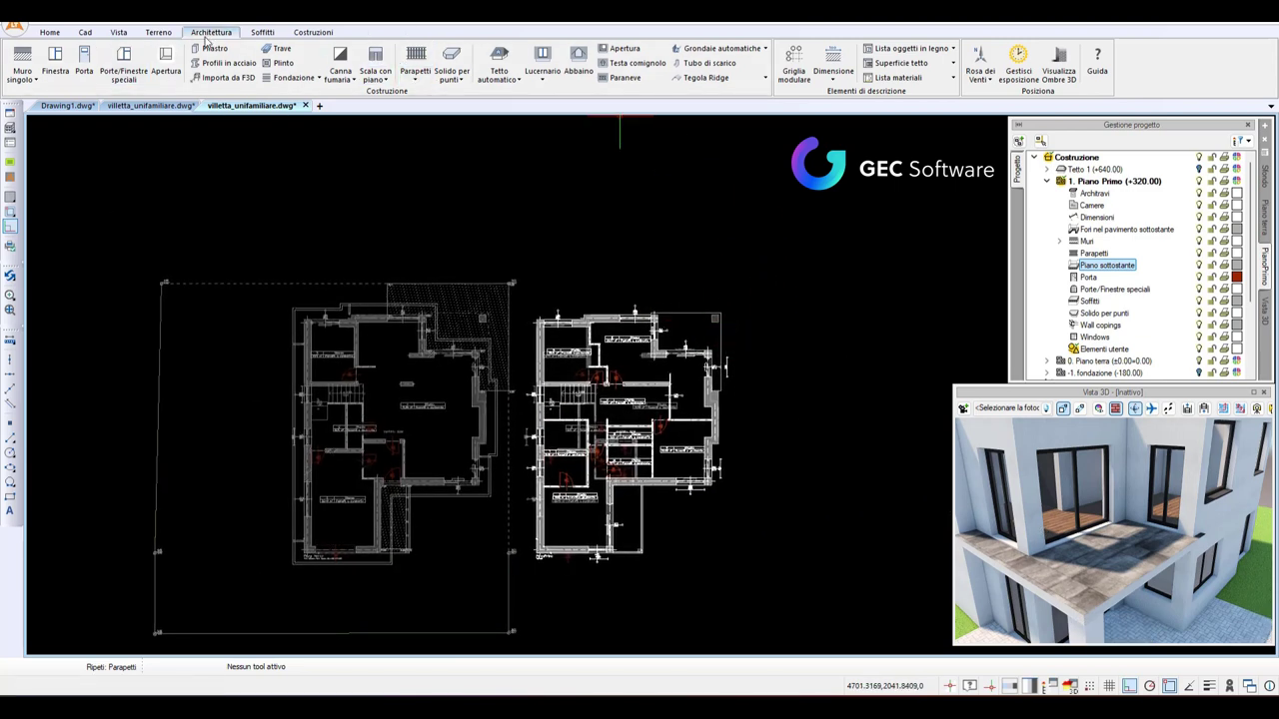
click(415, 84)
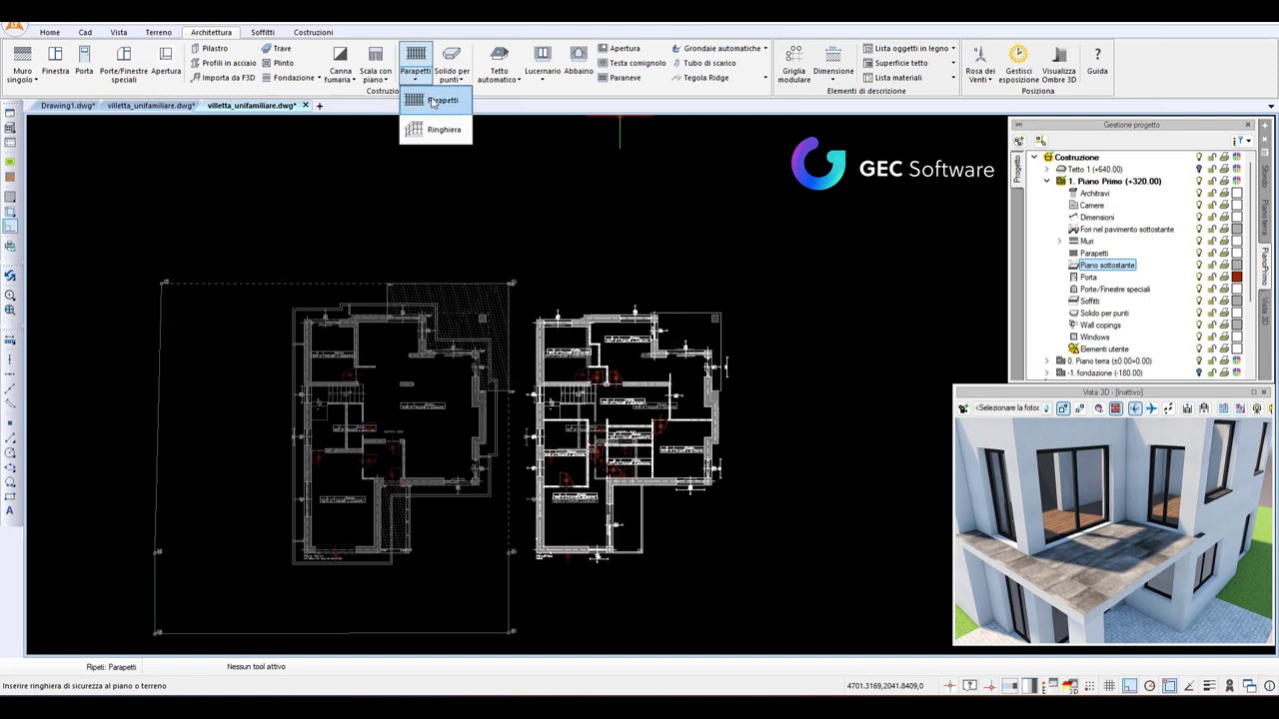
click(437, 101)
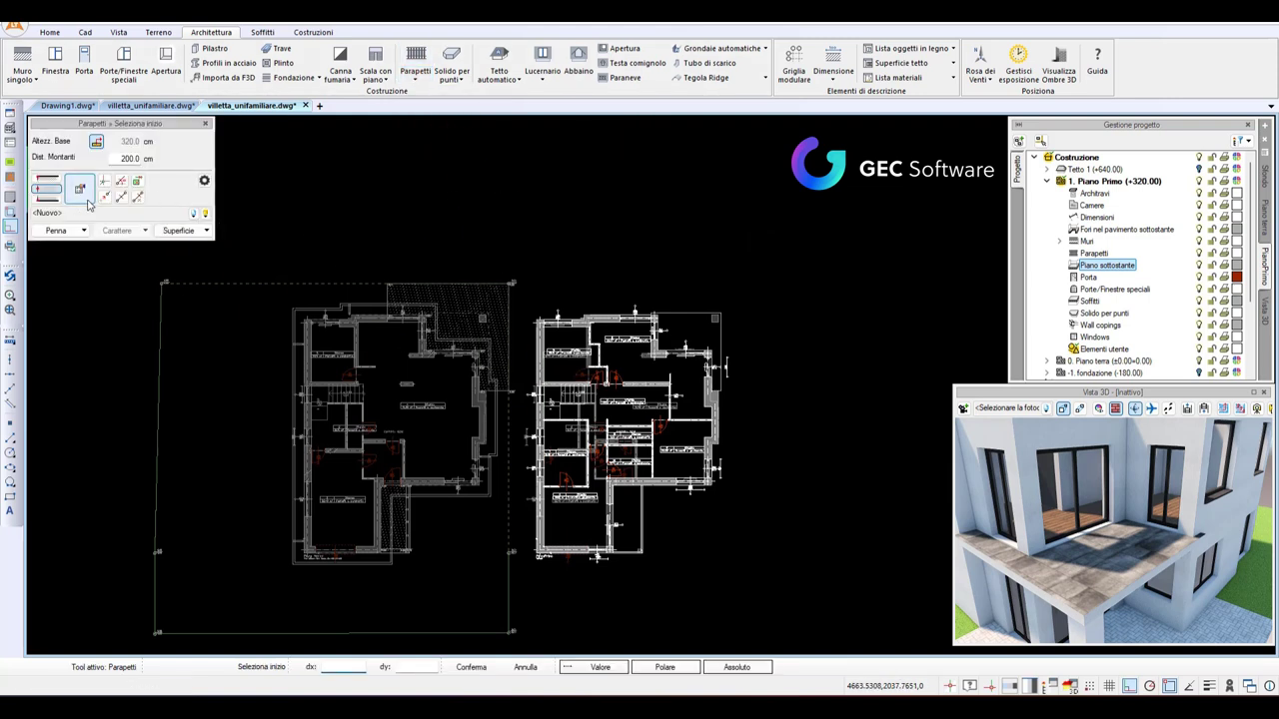
Set the parapet's Pannelli type to Rettangoli, tre cornici, preview it in 3D and confirm.
click(86, 200)
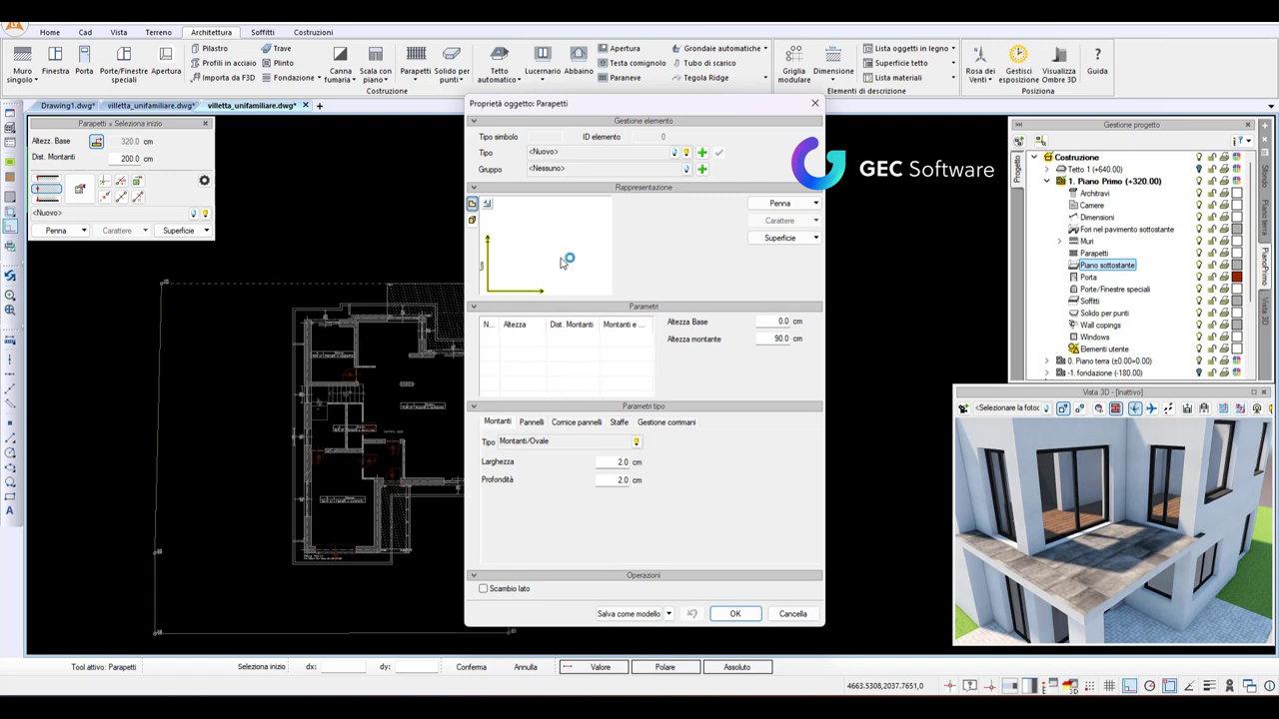
click(529, 422)
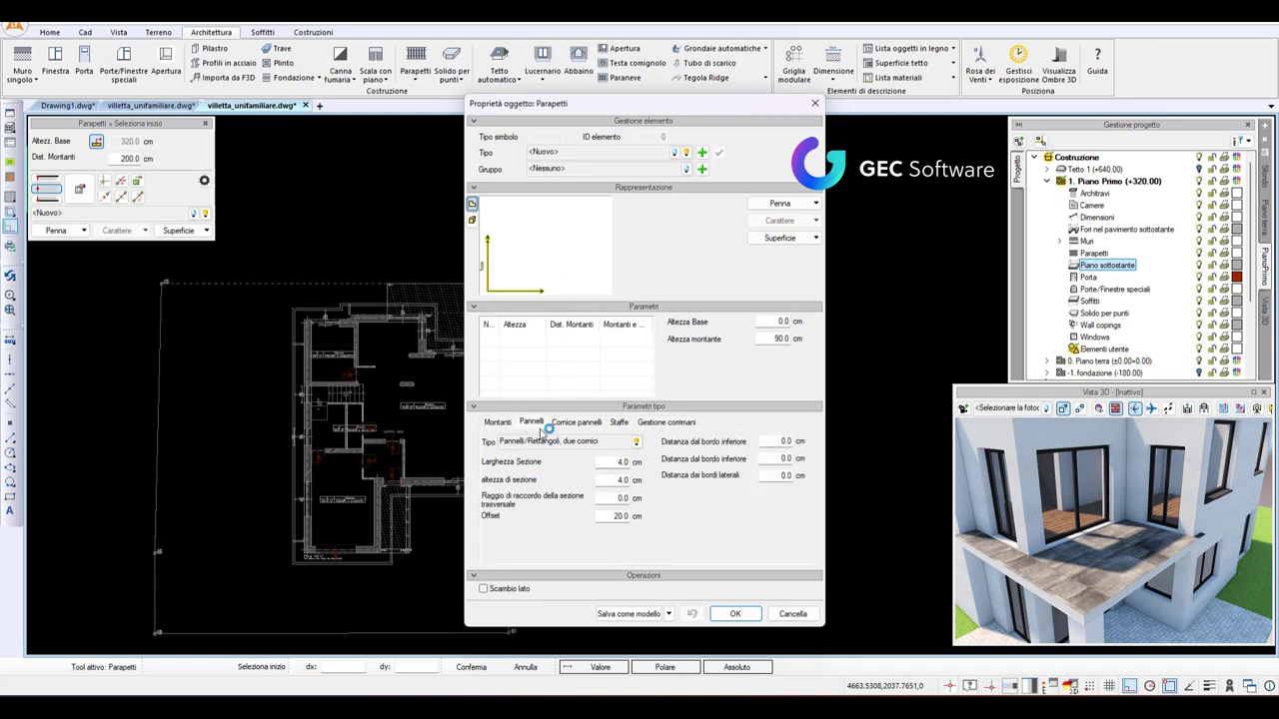
click(635, 441)
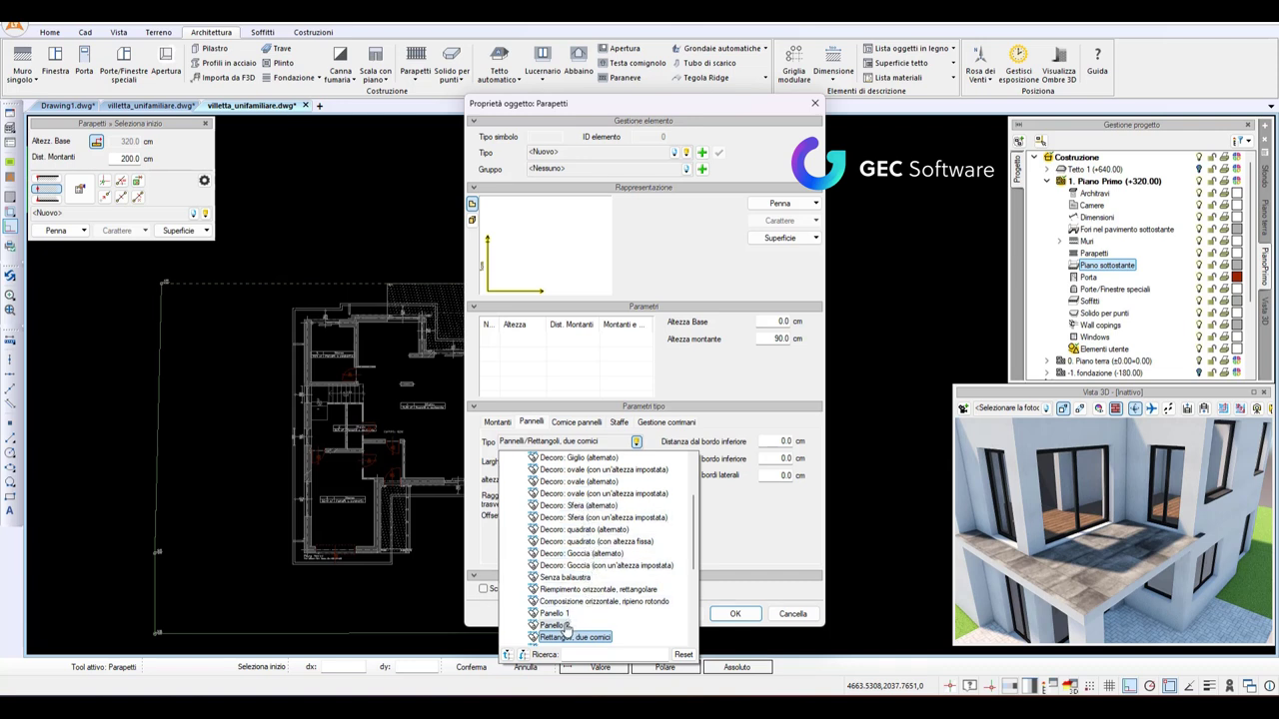
scroll(564, 600, down, 2)
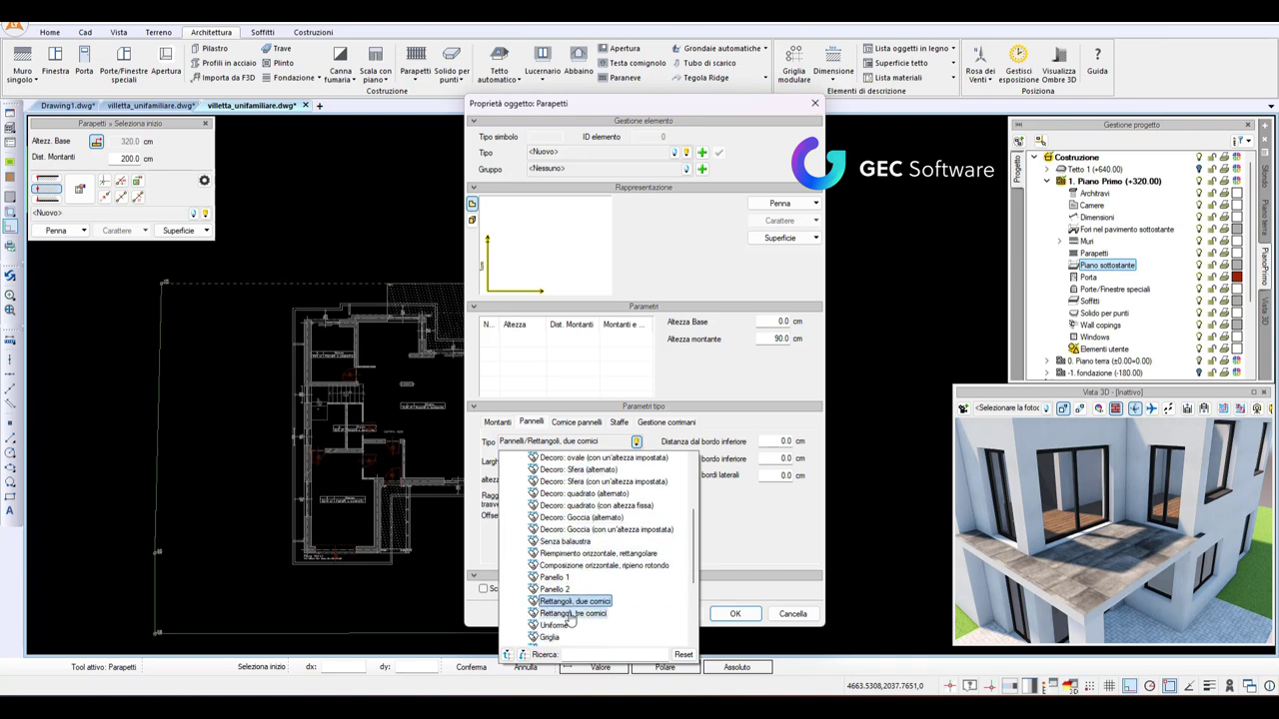
click(564, 606)
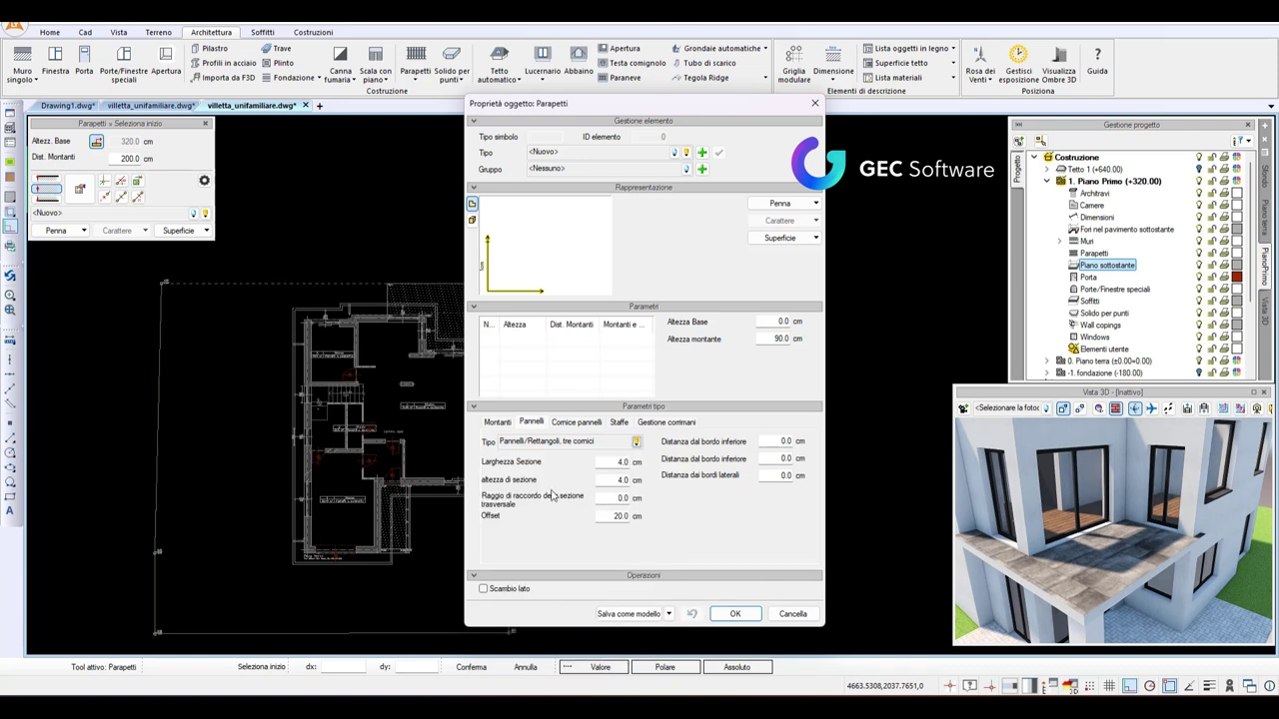
click(471, 221)
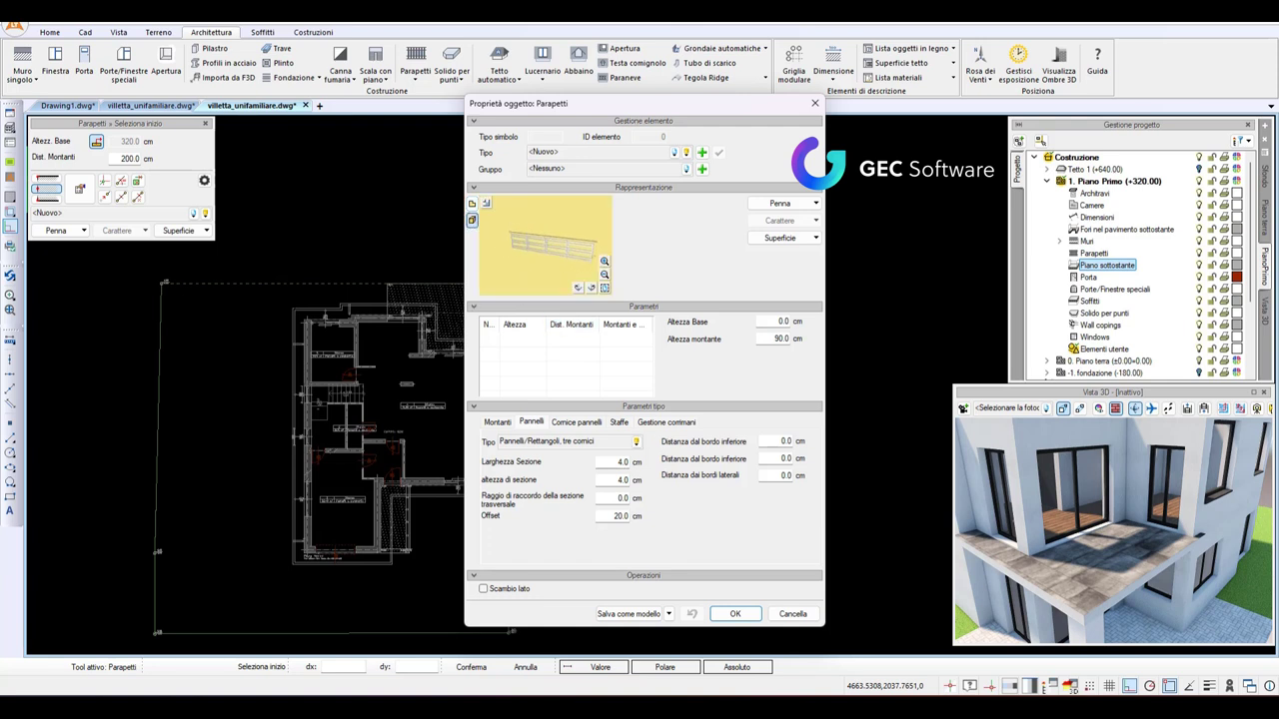
scroll(530, 238, up, 3)
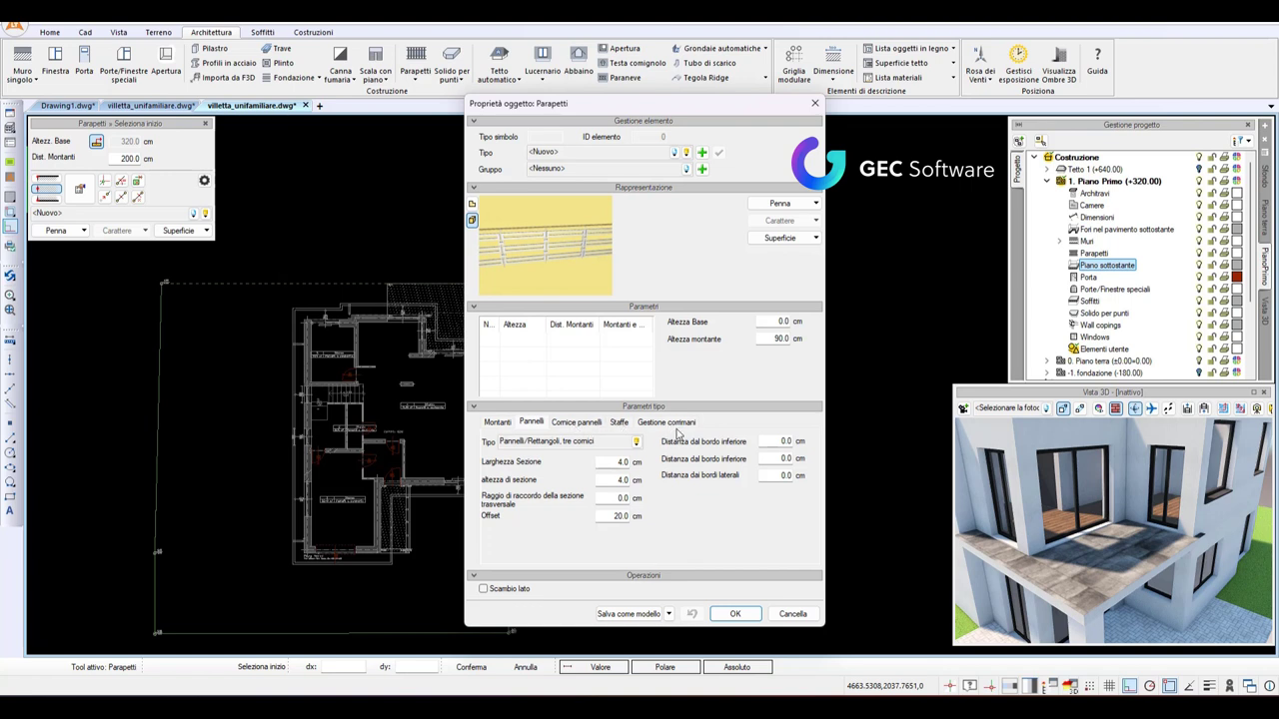
click(735, 613)
Zoom into the terrace and draw the parapet's first segment from its start point.
scroll(693, 306, up, 3)
scroll(694, 306, up, 1)
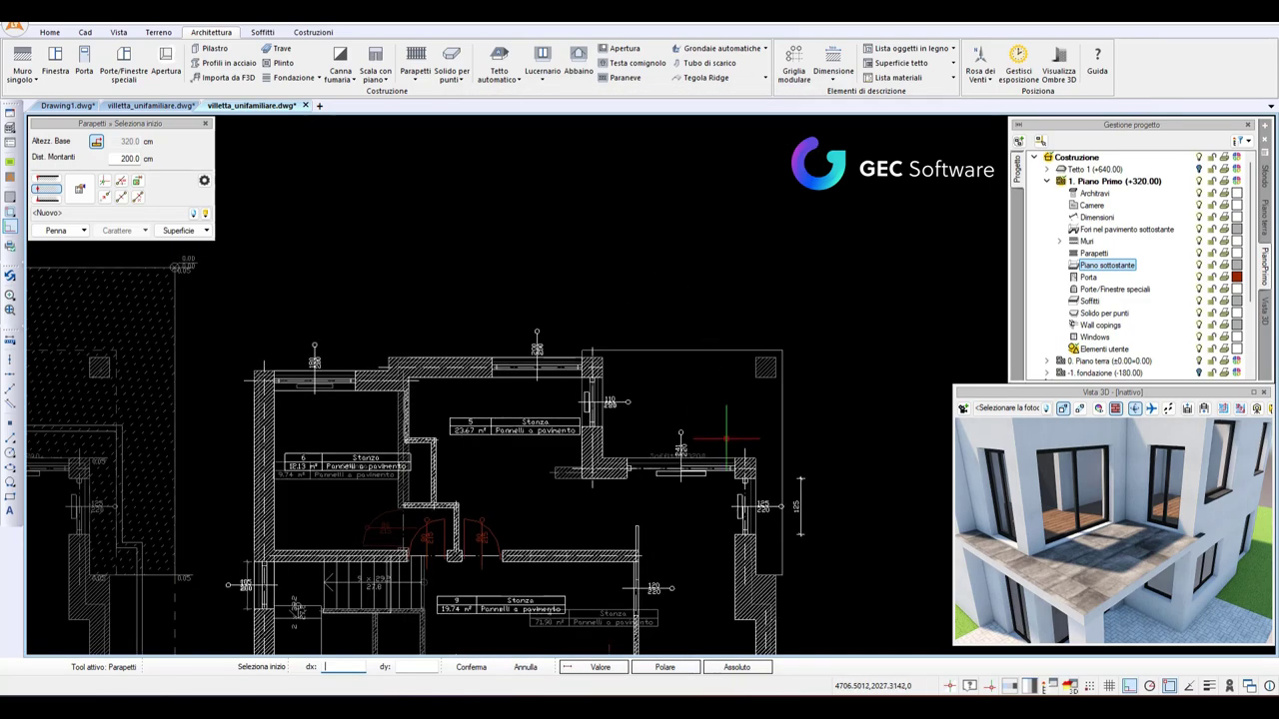
scroll(653, 346, up, 2)
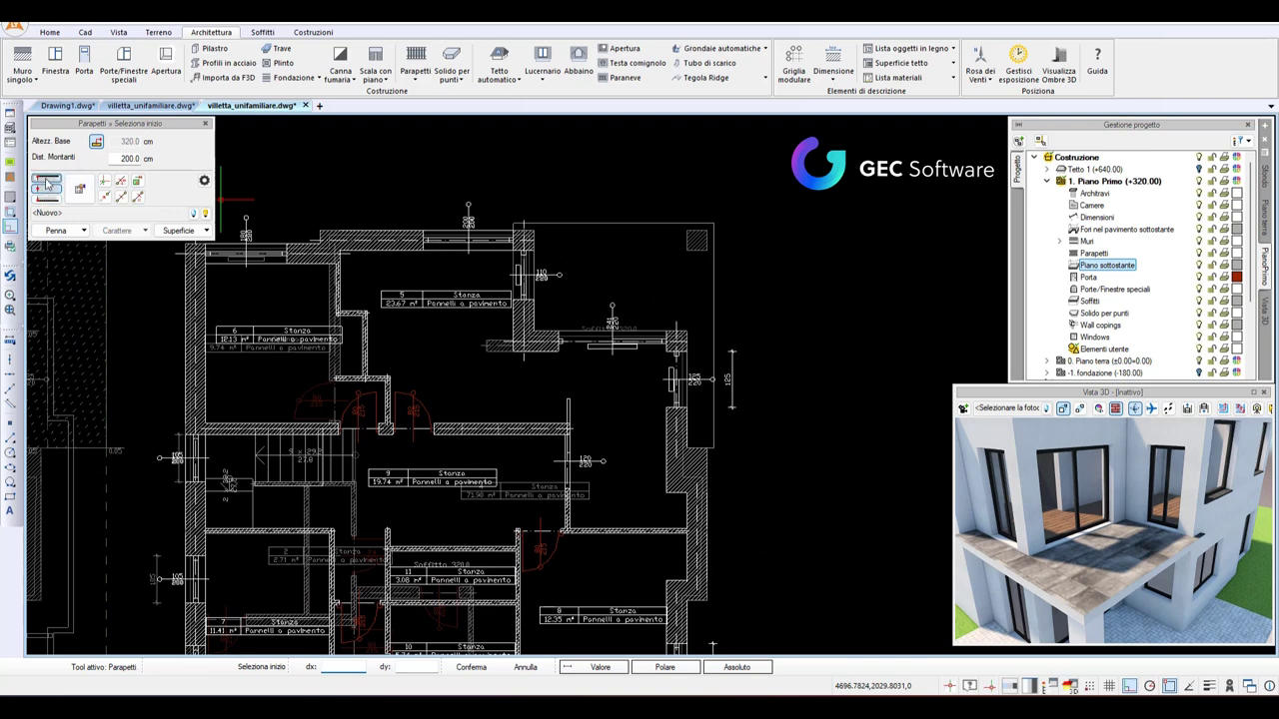
scroll(552, 223, up, 3)
scroll(599, 259, up, 2)
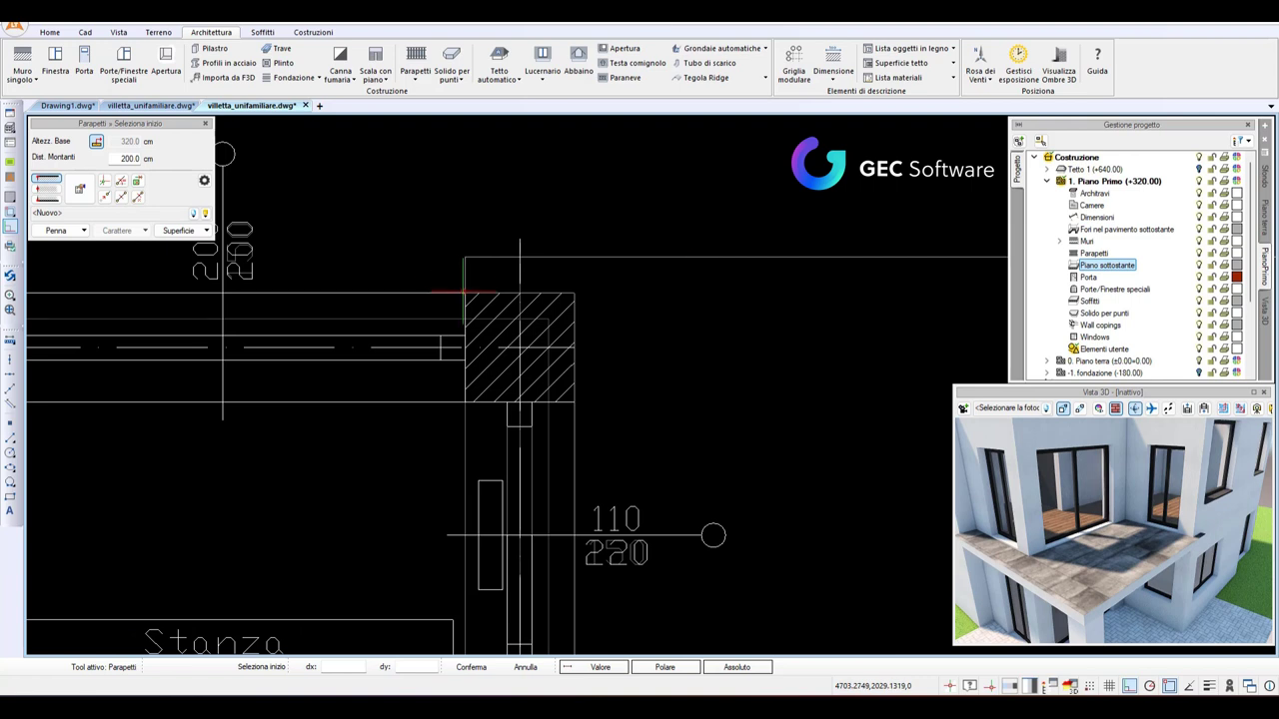
scroll(467, 294, up, 2)
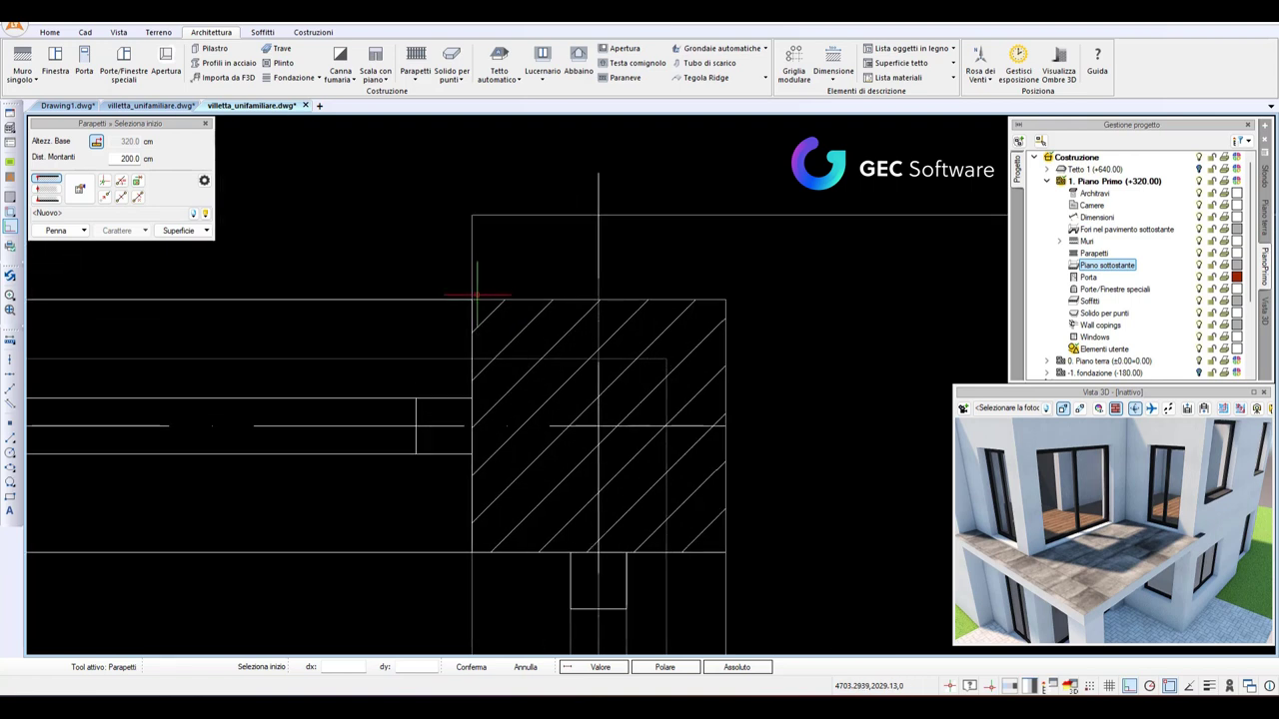
click(473, 299)
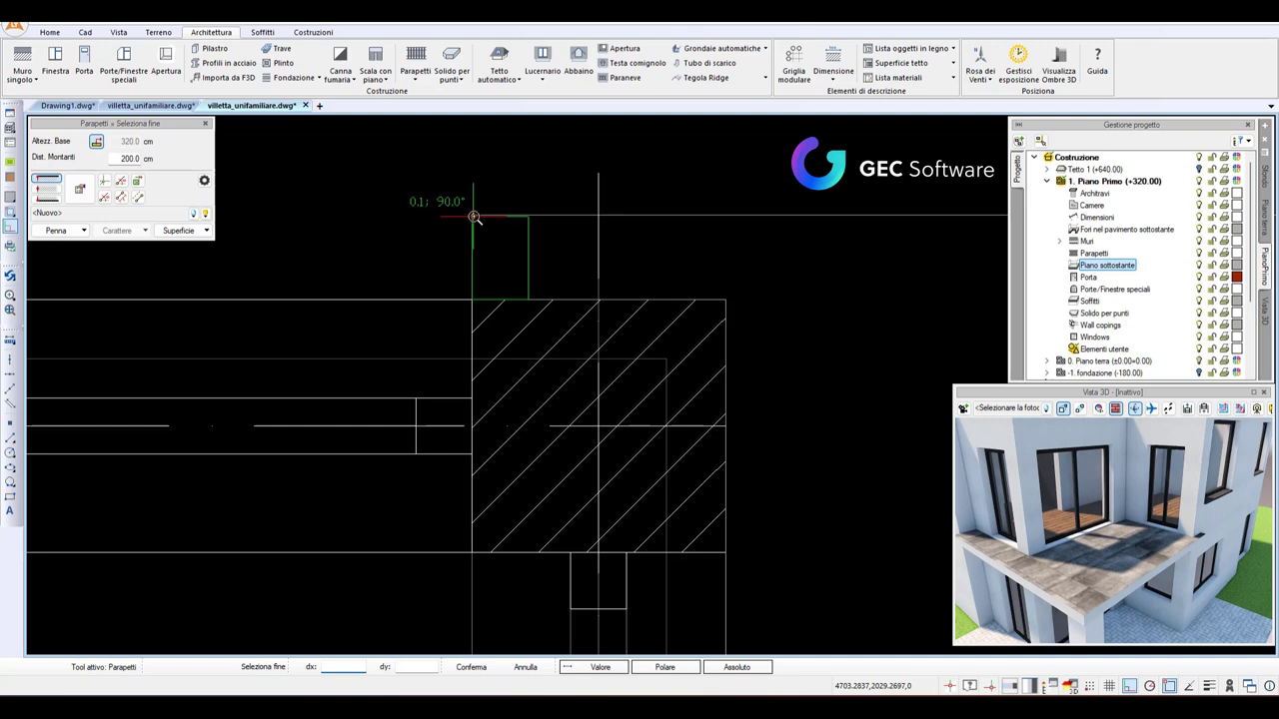
scroll(473, 217, up, 2)
click(473, 219)
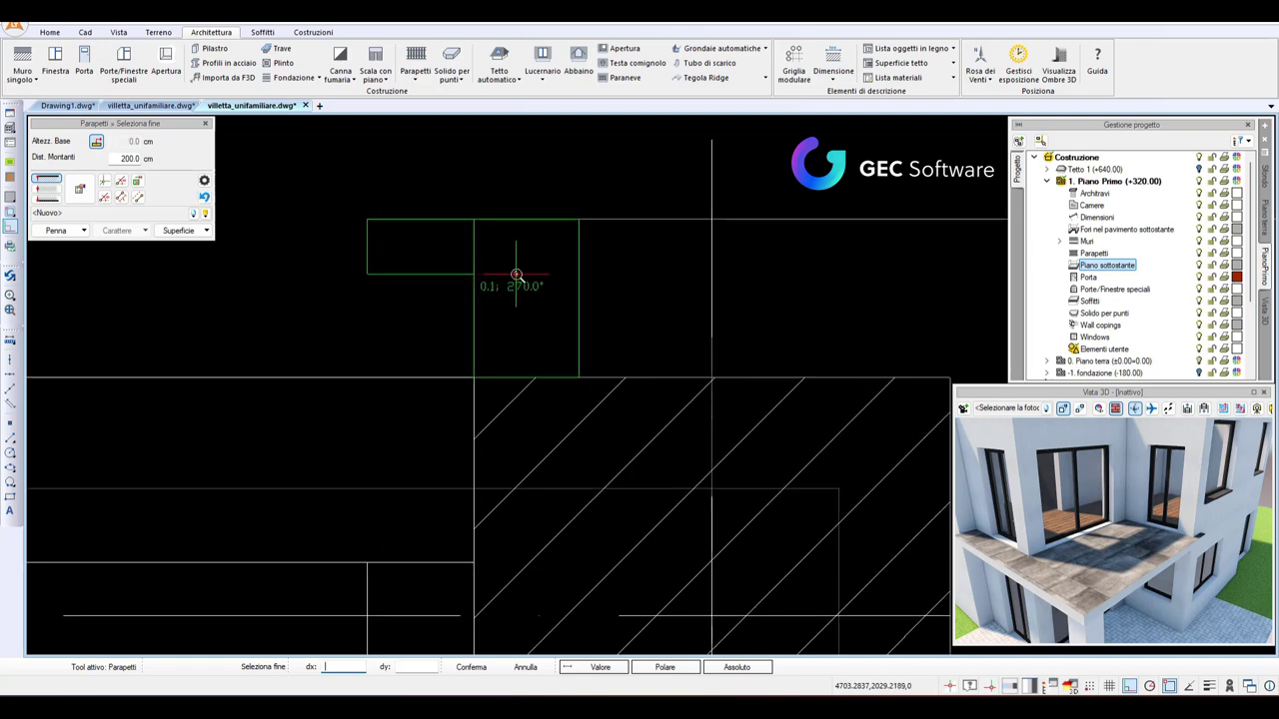
Continue the parapet down to the wall corner and finish with a segment heading left.
scroll(515, 275, down, 3)
scroll(499, 320, up, 2)
scroll(454, 315, up, 2)
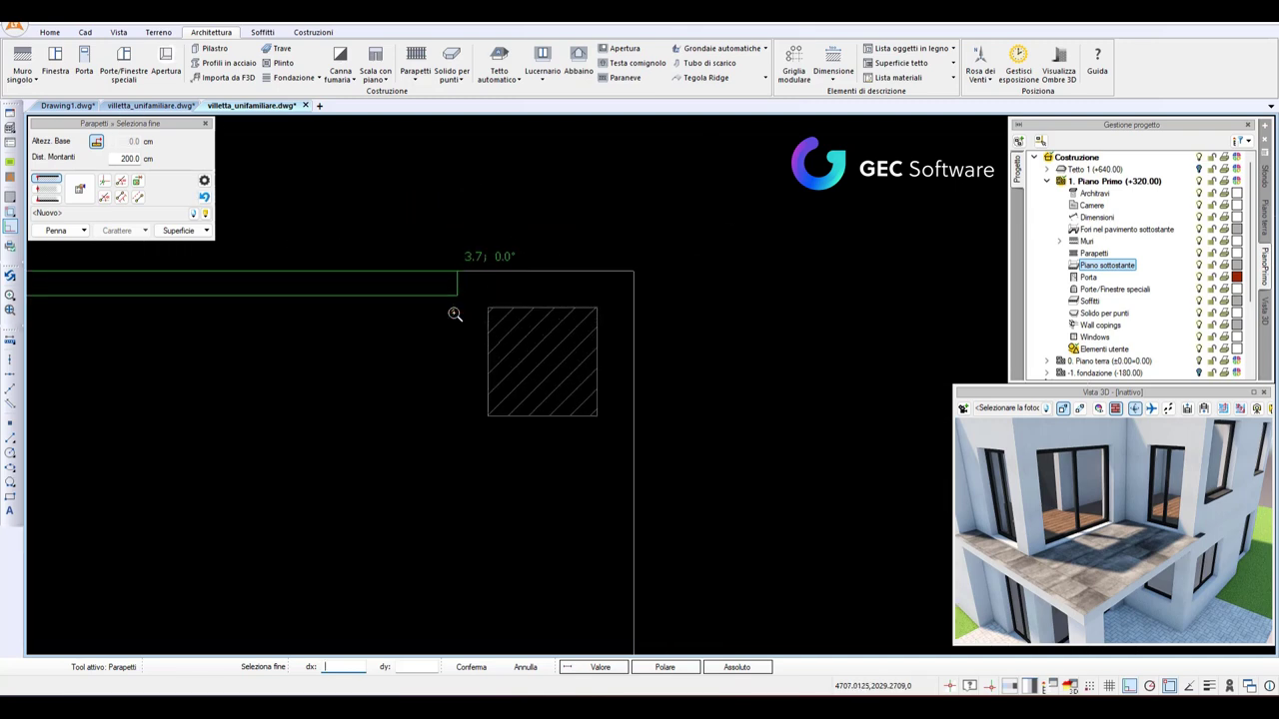
scroll(454, 315, up, 1)
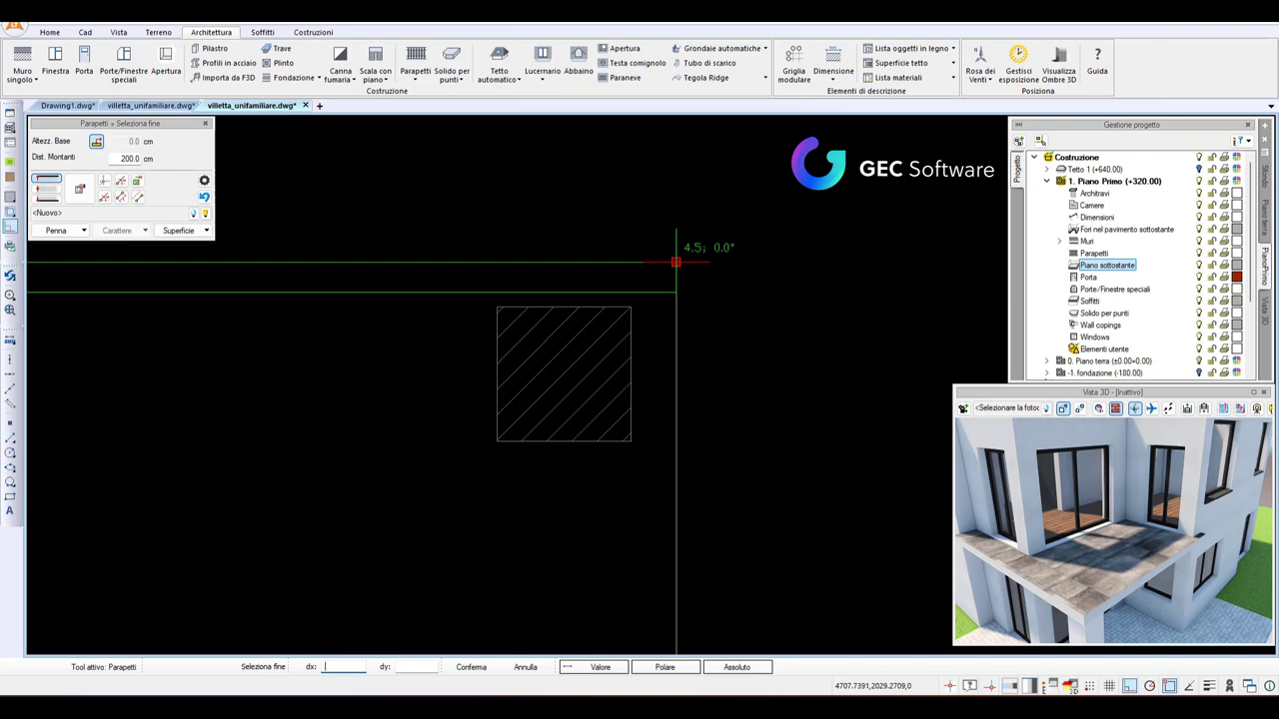
scroll(608, 540, down, 3)
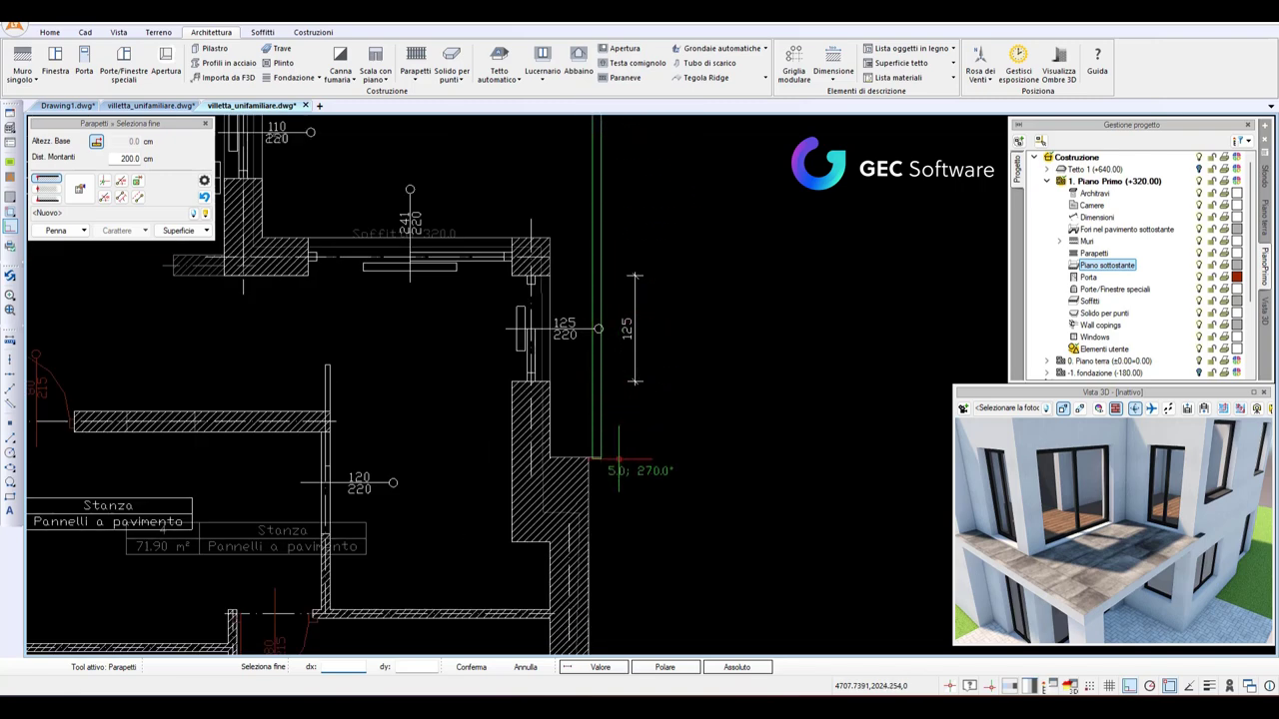
scroll(610, 455, up, 2)
scroll(586, 448, up, 2)
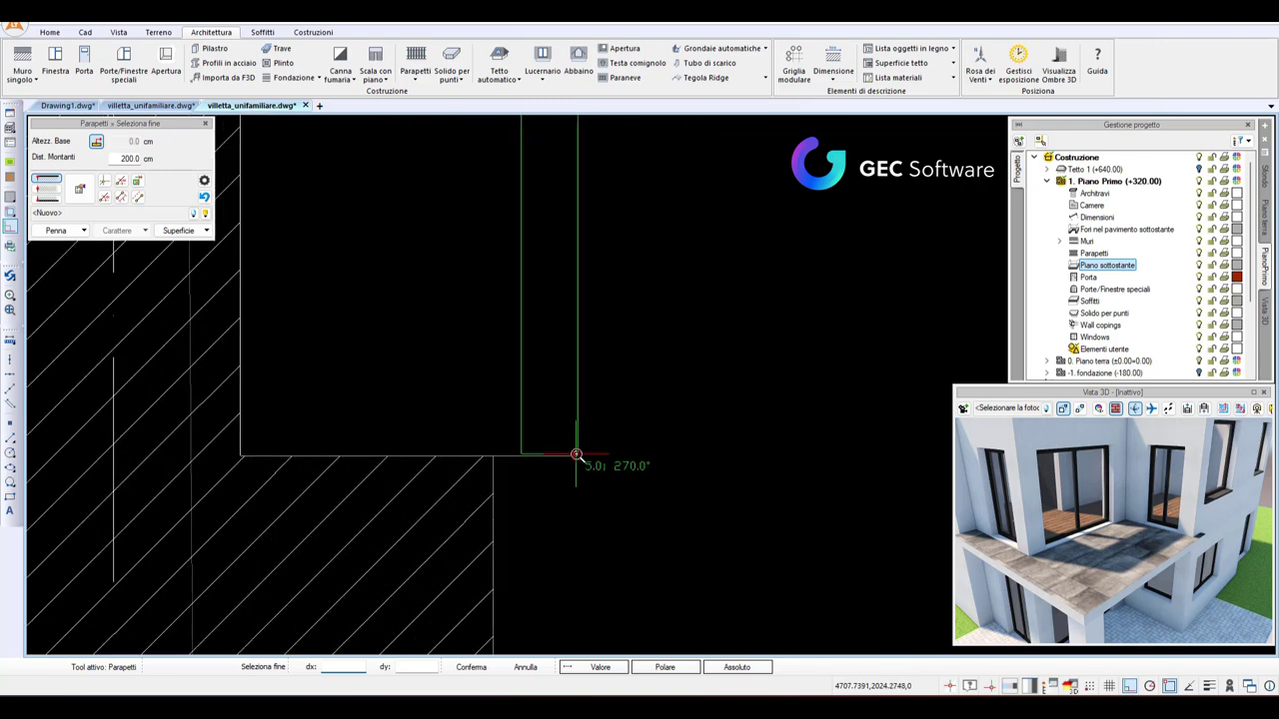
click(576, 455)
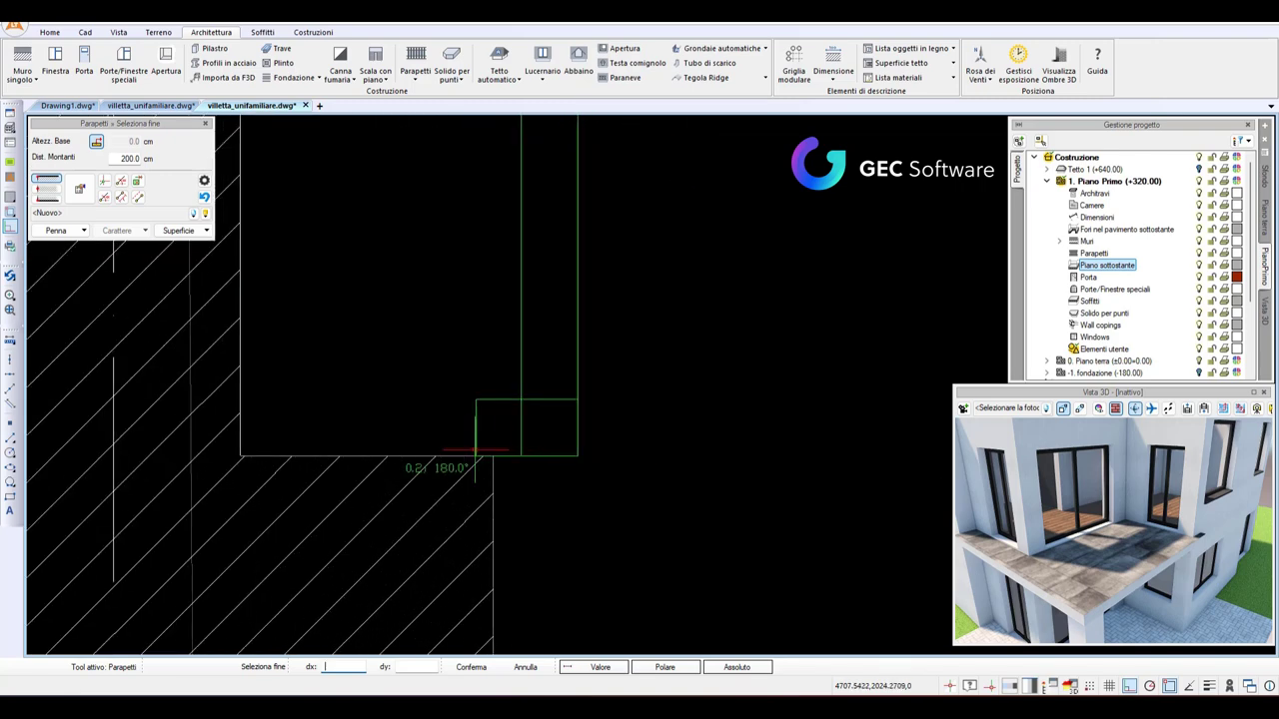
click(240, 456)
Place the terrace parapet and orbit the 3D preview around the villa and balcony corner.
key(Escape)
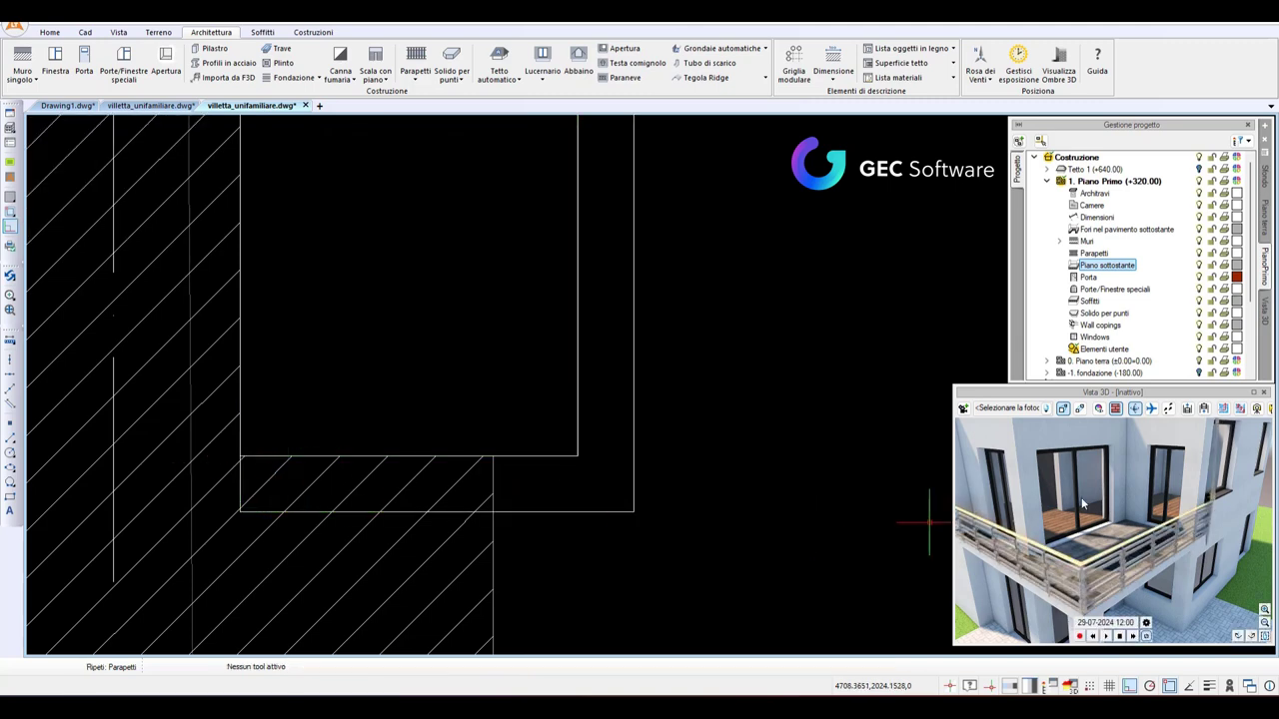
drag(1082, 505, 1112, 557)
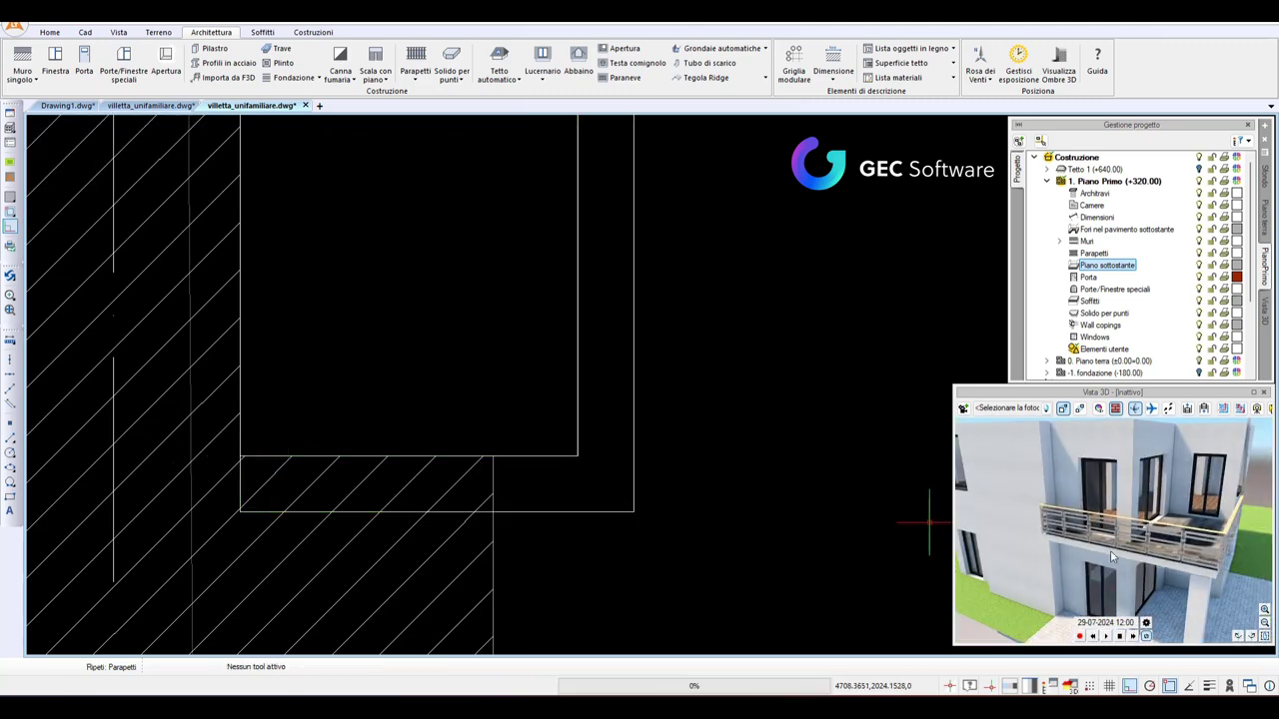
mouse_move(1111, 557)
mouse_down()
mouse_move(1039, 559)
mouse_move(1117, 532)
mouse_move(1149, 559)
mouse_move(1094, 540)
mouse_move(1105, 510)
mouse_up()
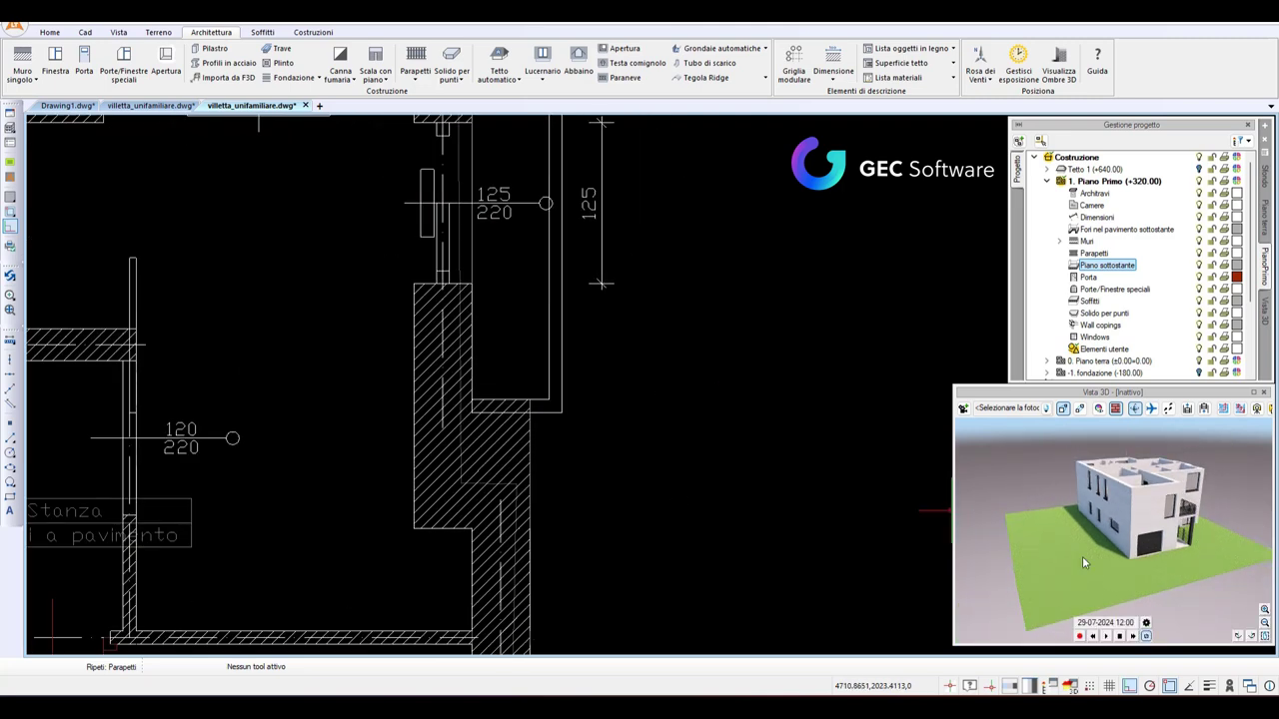
mouse_move(1147, 581)
mouse_down()
mouse_move(1139, 539)
mouse_move(1120, 566)
mouse_up()
drag(1198, 500, 1186, 536)
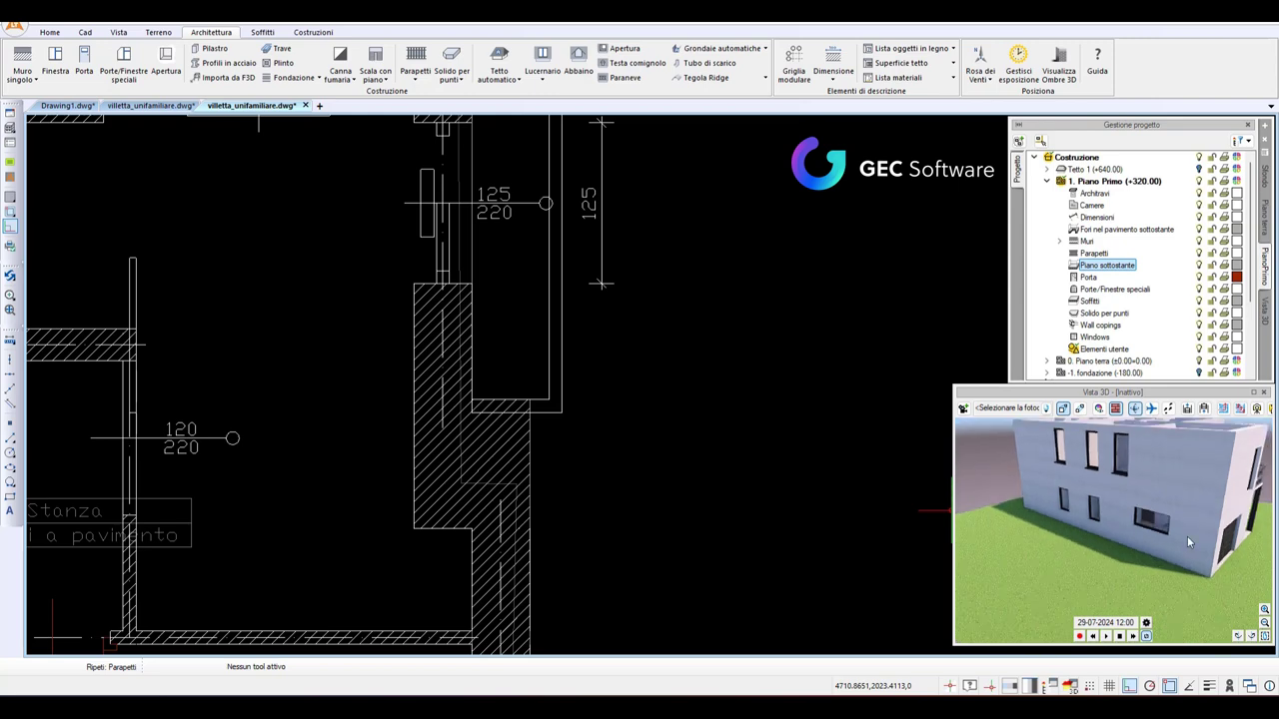
scroll(1116, 496, down, 3)
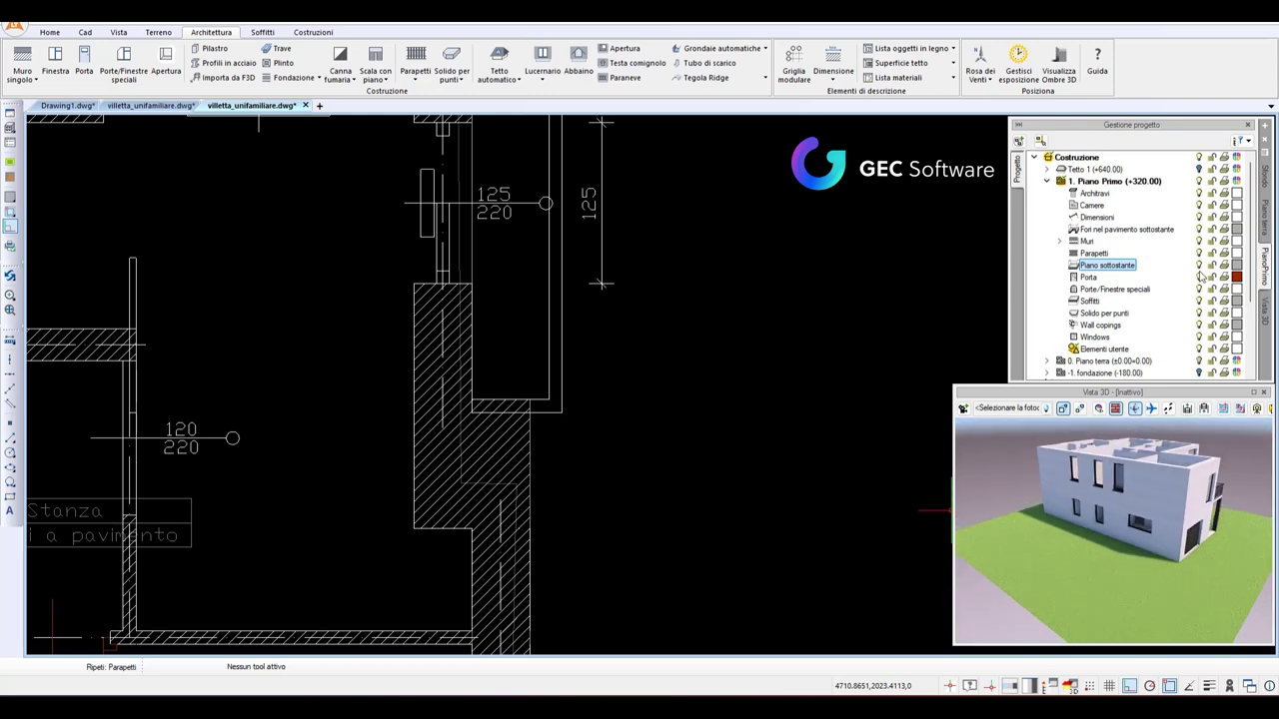
Switch to the Piano terra level and start a Scala con piano staircase.
click(1265, 215)
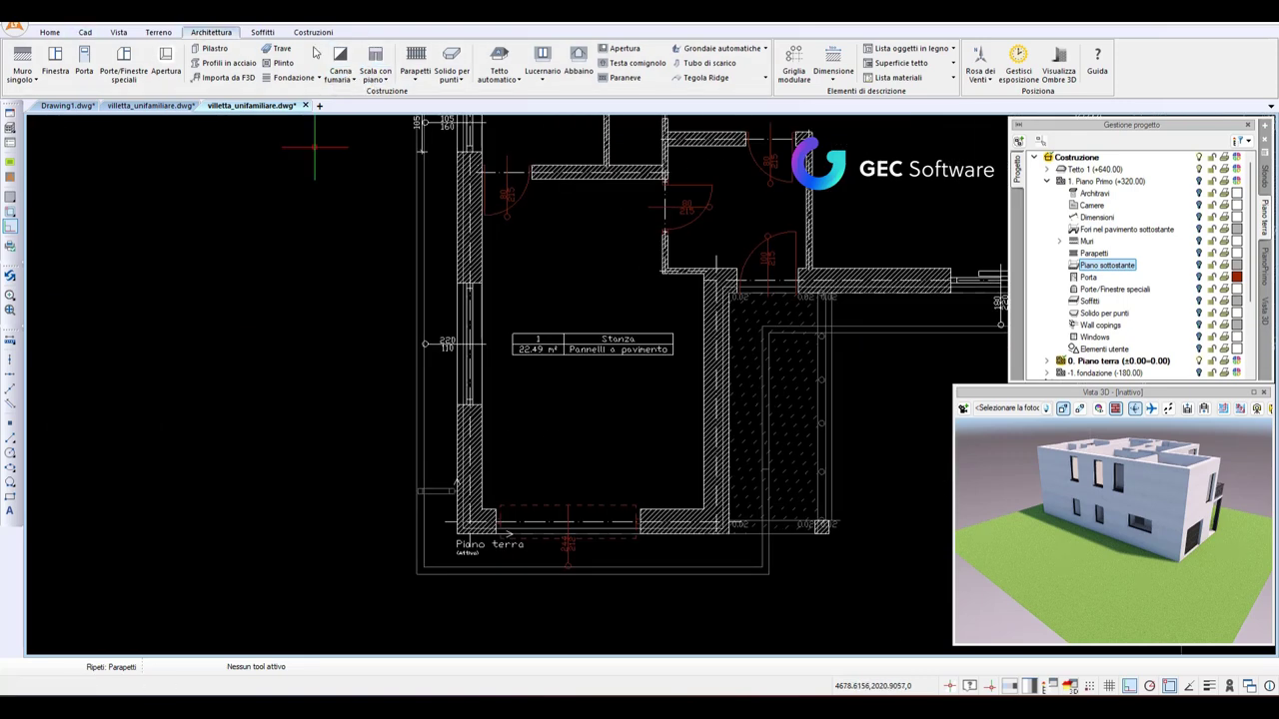
click(384, 80)
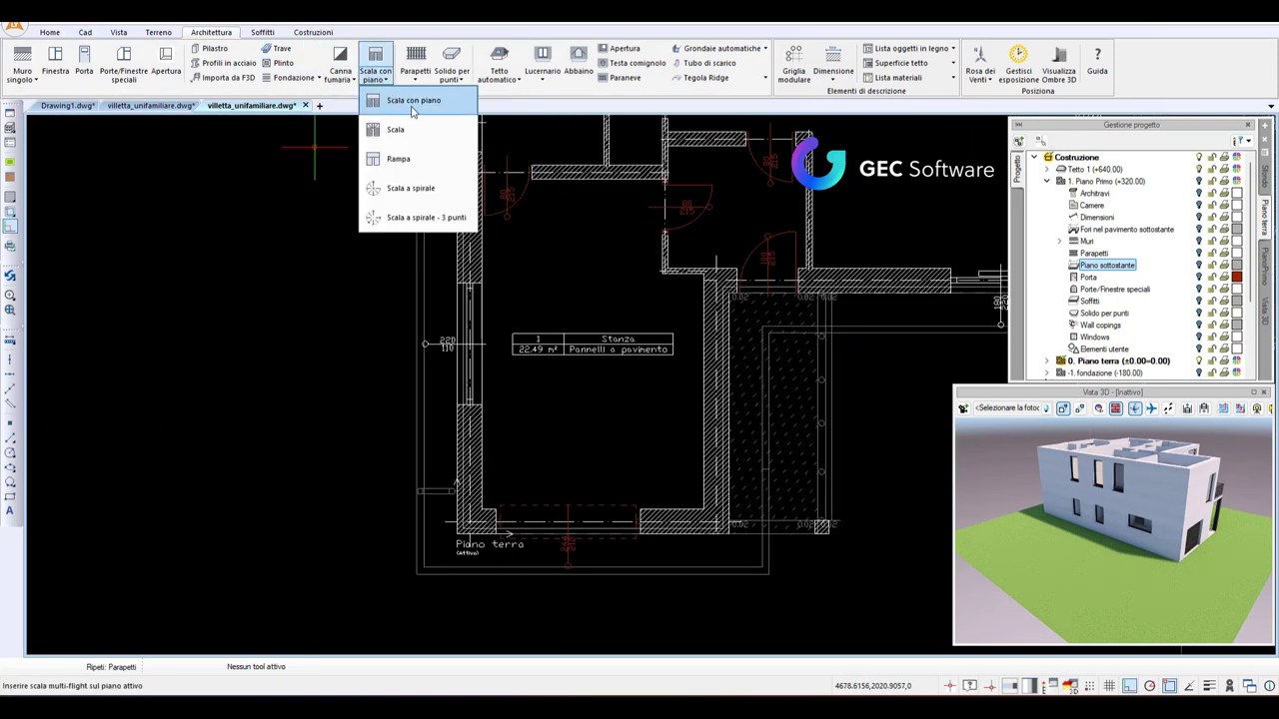
click(411, 104)
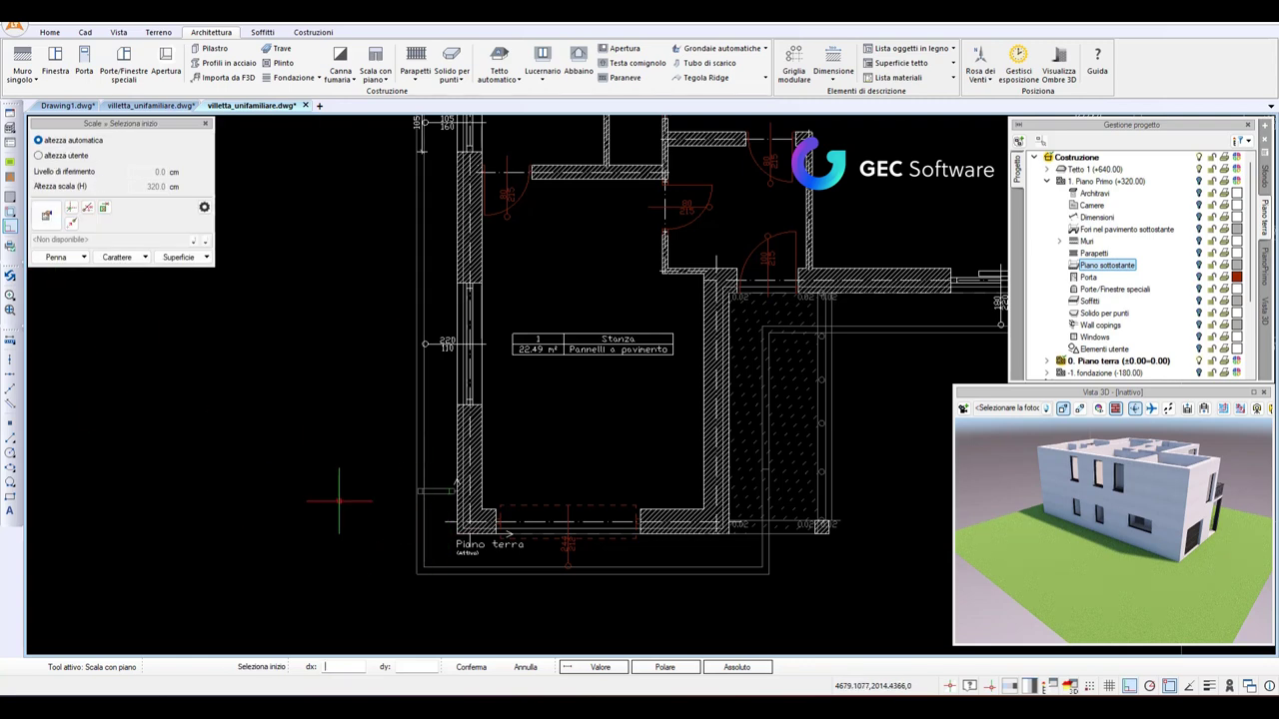
scroll(418, 527, up, 3)
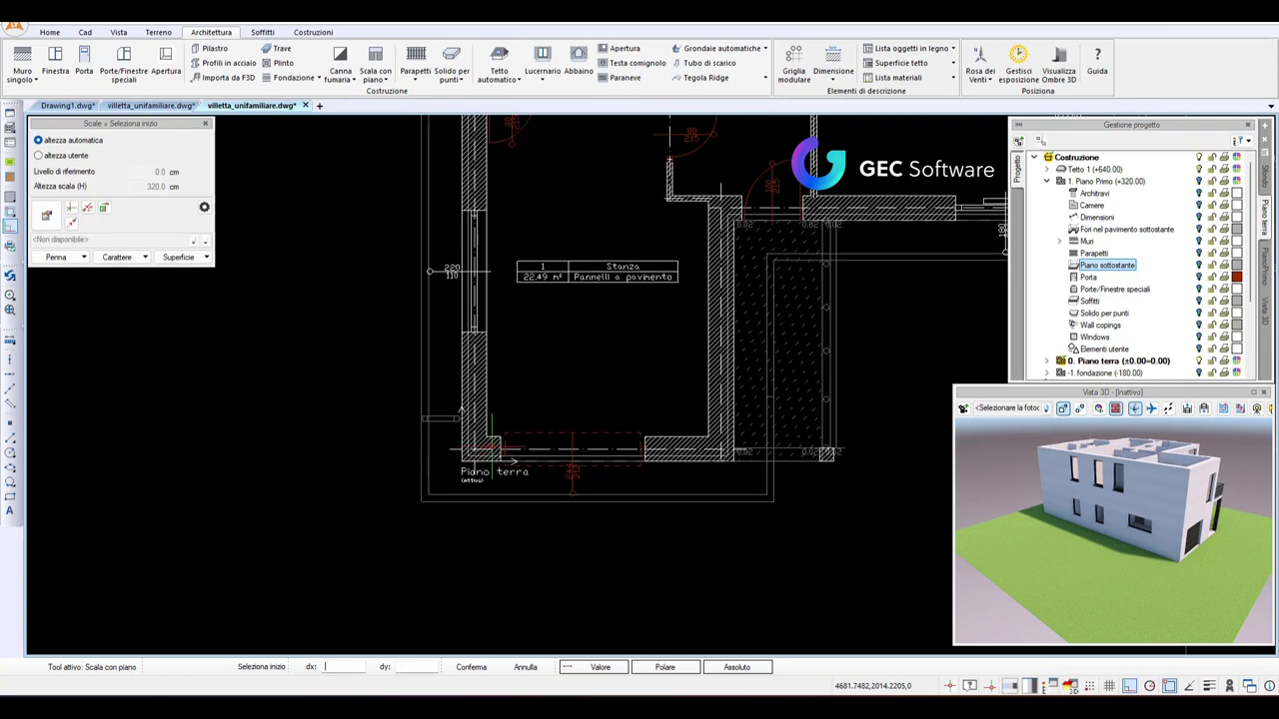
scroll(409, 528, up, 3)
scroll(396, 530, up, 3)
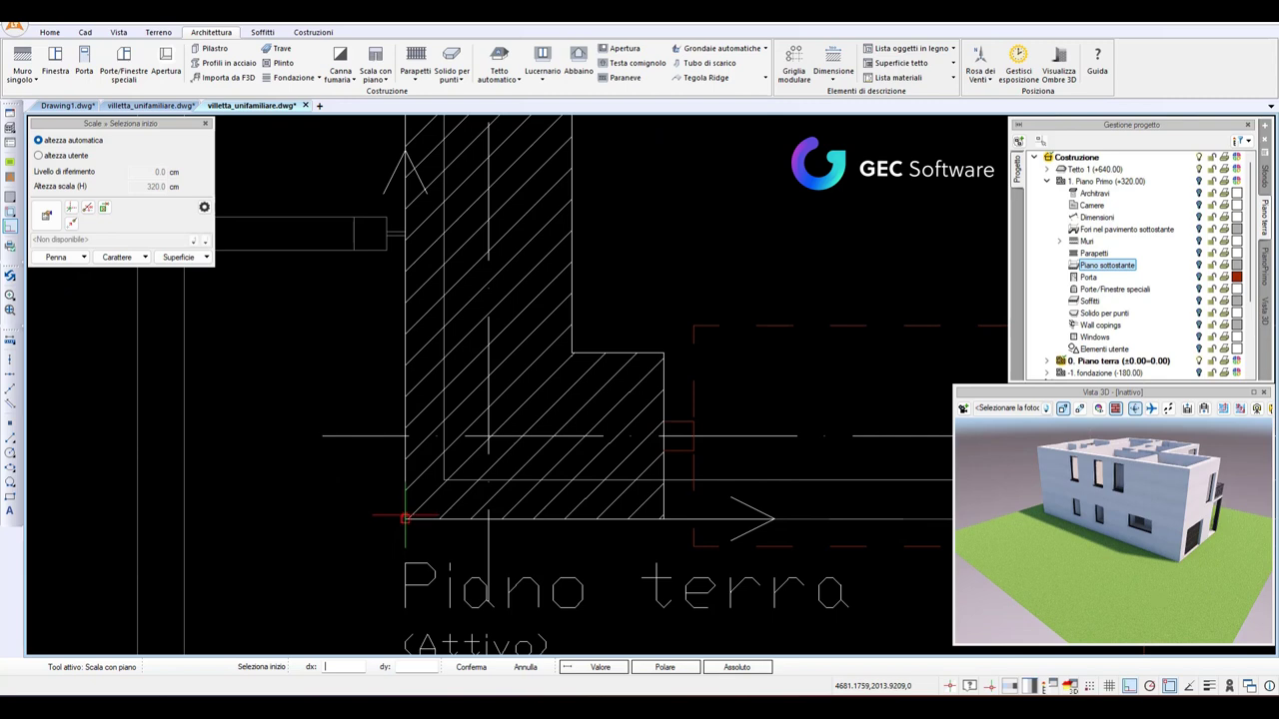
Place the staircase along the side wall: corner start, first flight end, leftward width, final flight.
click(405, 514)
scroll(409, 469, down, 3)
scroll(412, 389, down, 2)
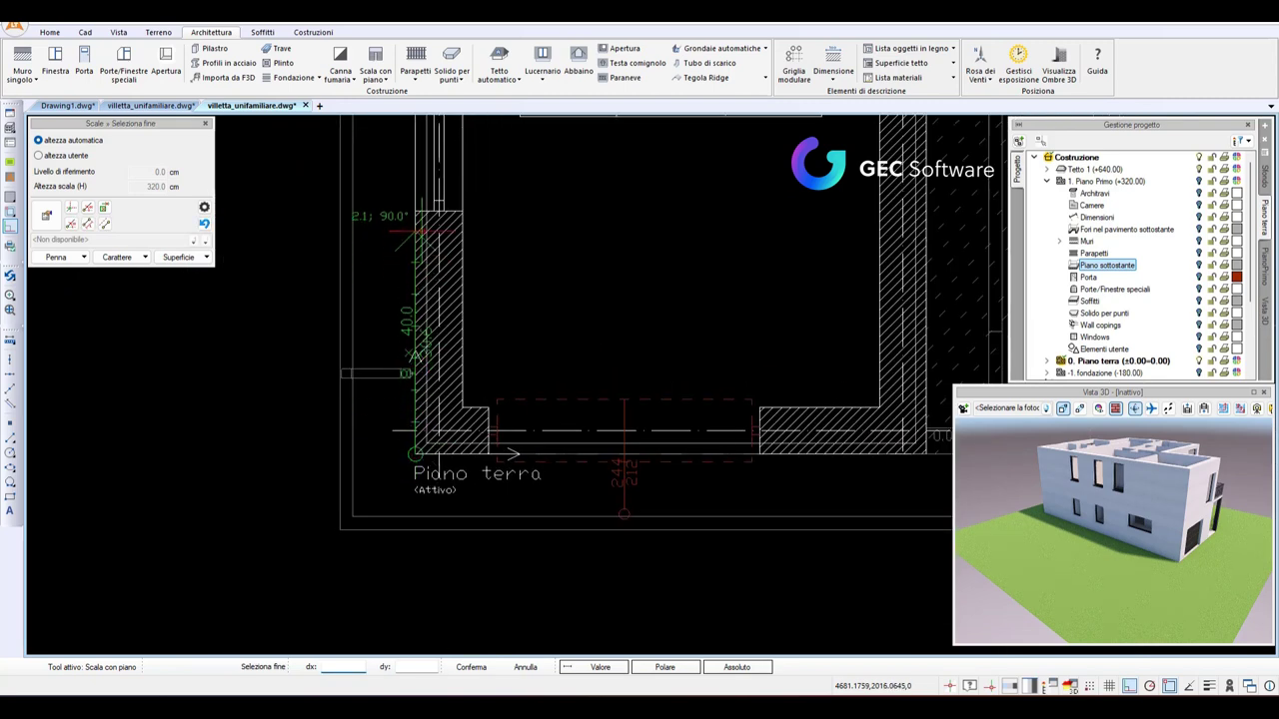
middle_drag(425, 228, 440, 489)
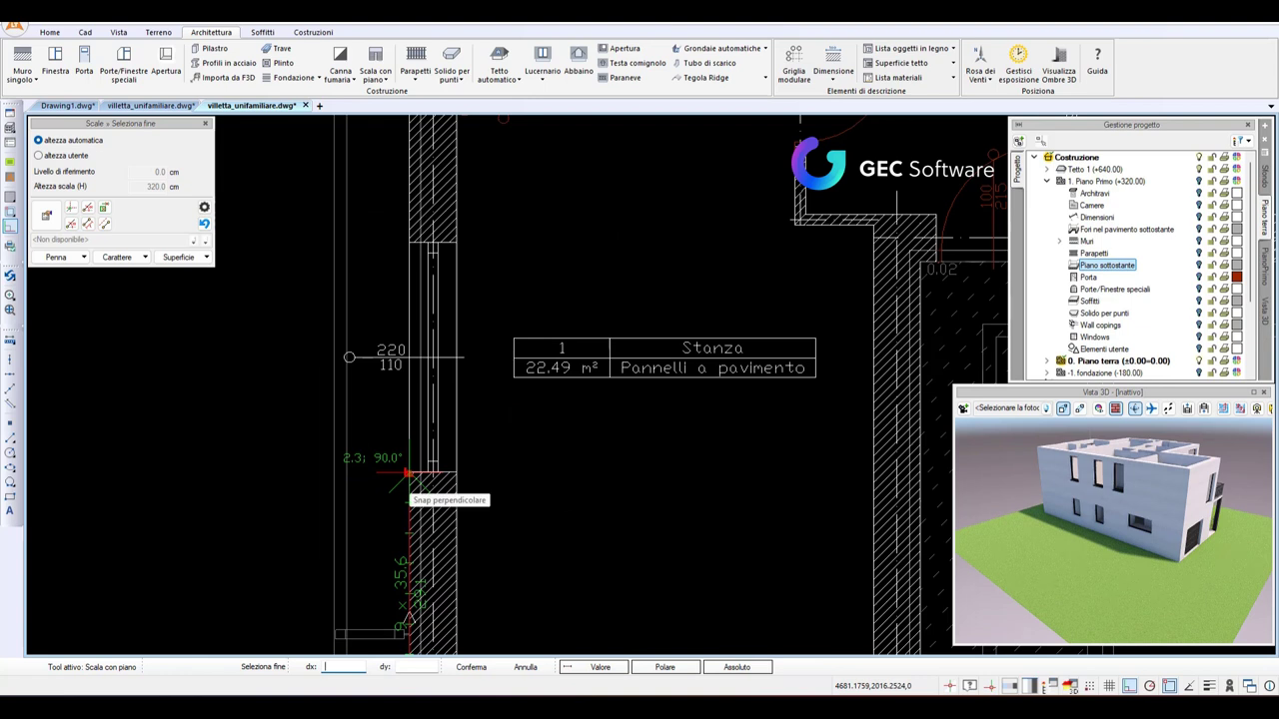
click(407, 472)
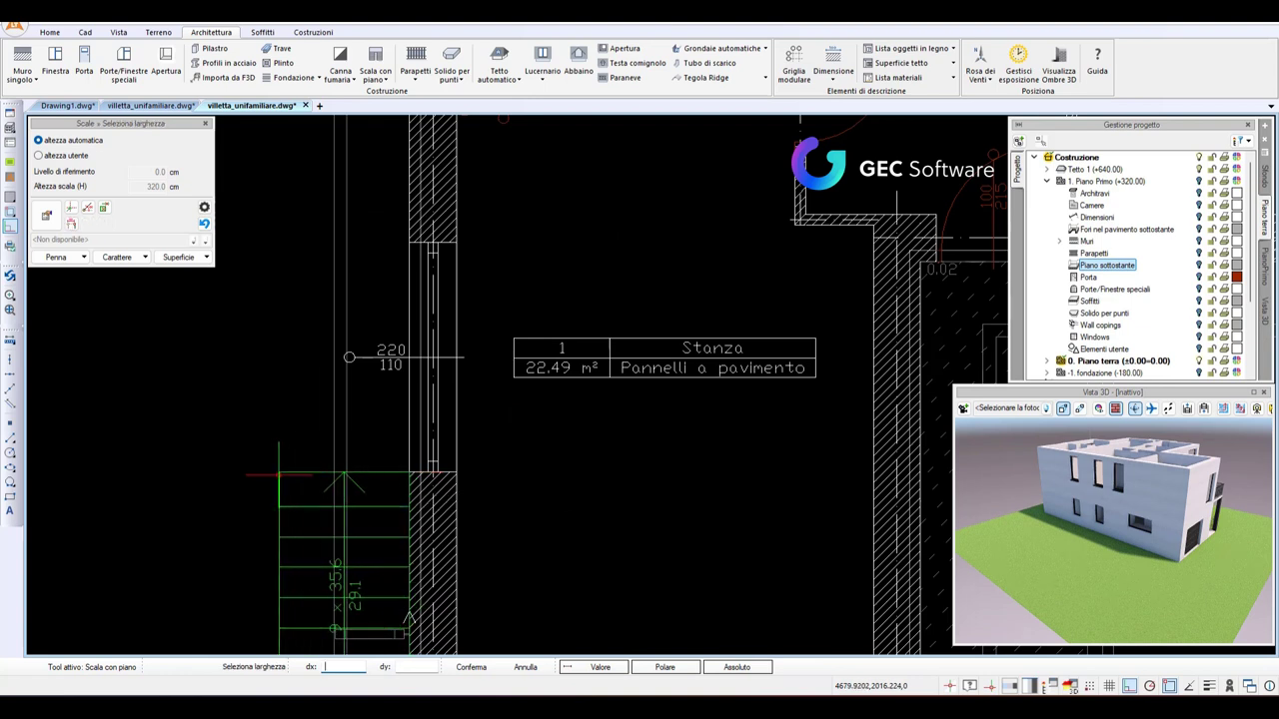
click(262, 476)
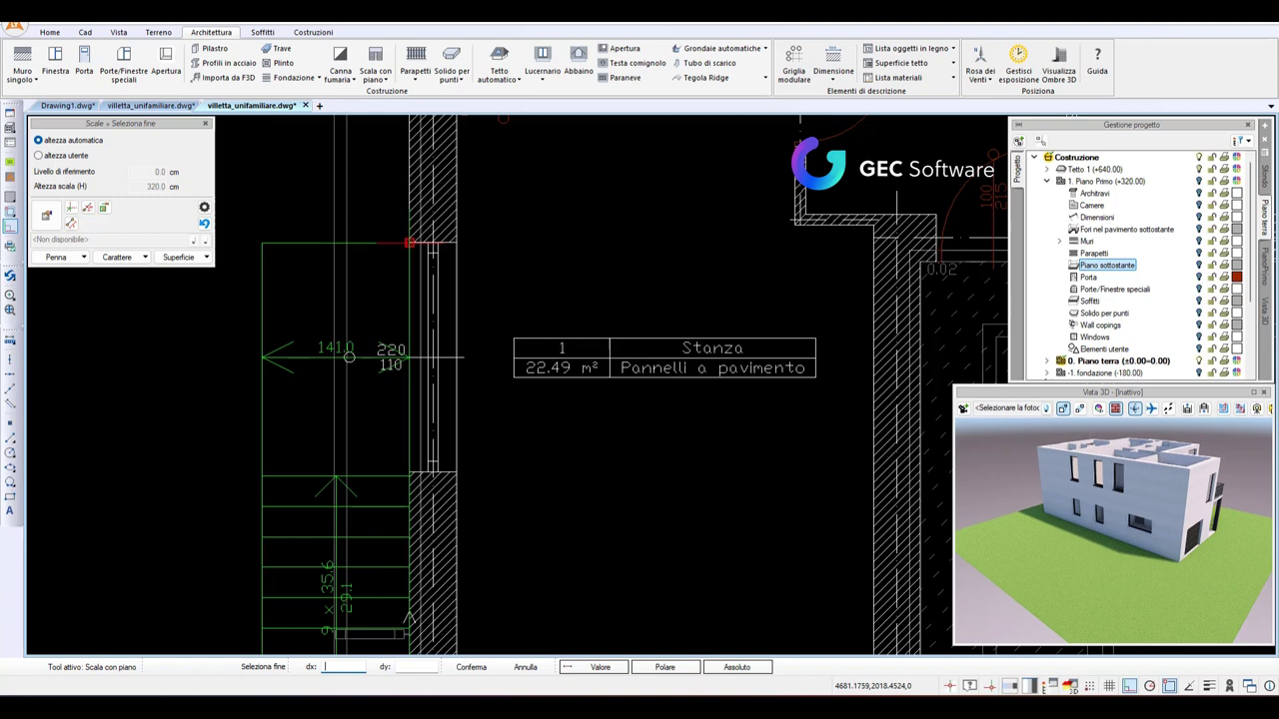
scroll(407, 245, up, 2)
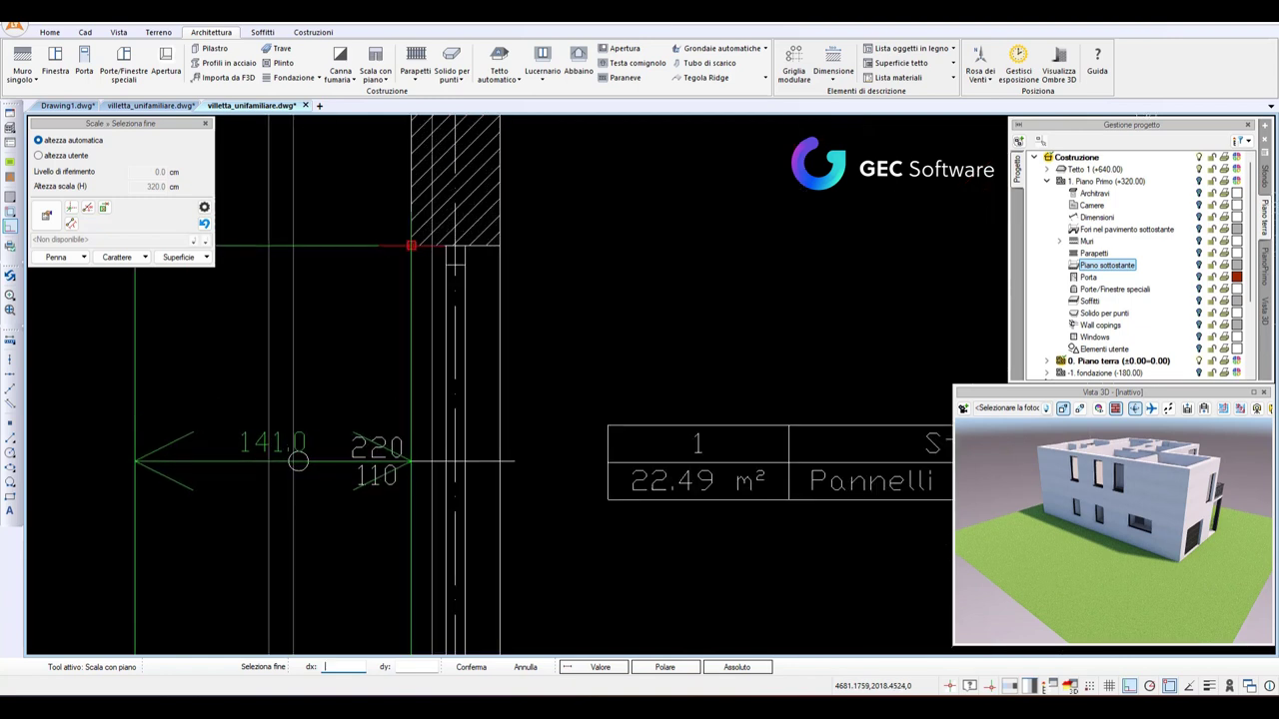
click(137, 300)
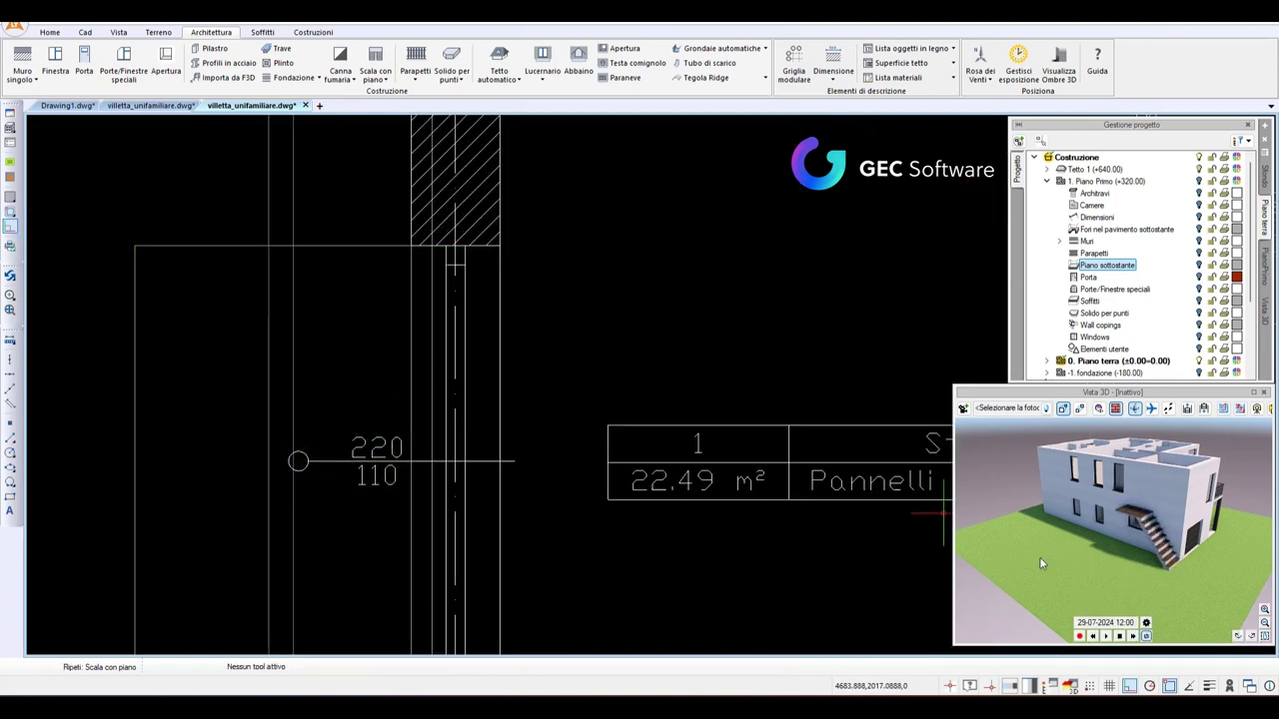
Briefly open the Parapetti dropdown and dismiss it without choosing a railing.
scroll(1125, 520, up, 5)
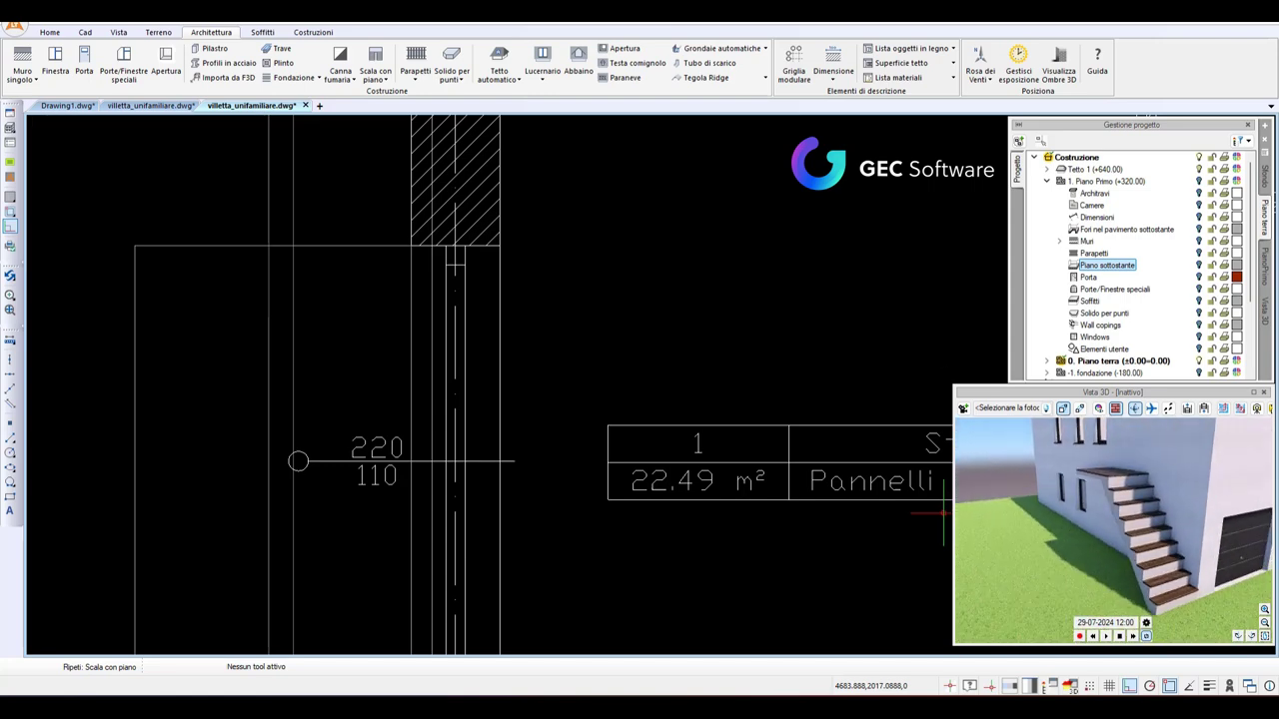
scroll(514, 384, down, 1)
scroll(513, 384, down, 1)
click(416, 72)
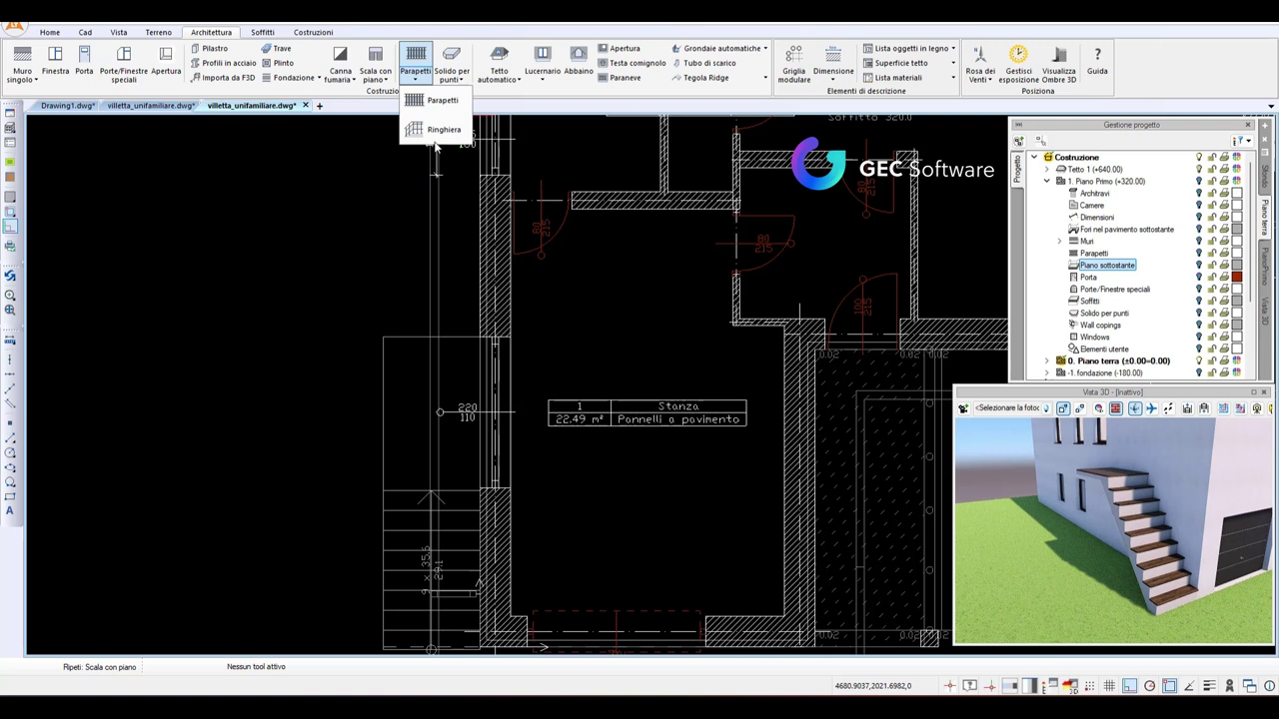
click(417, 585)
mouse_move(1132, 513)
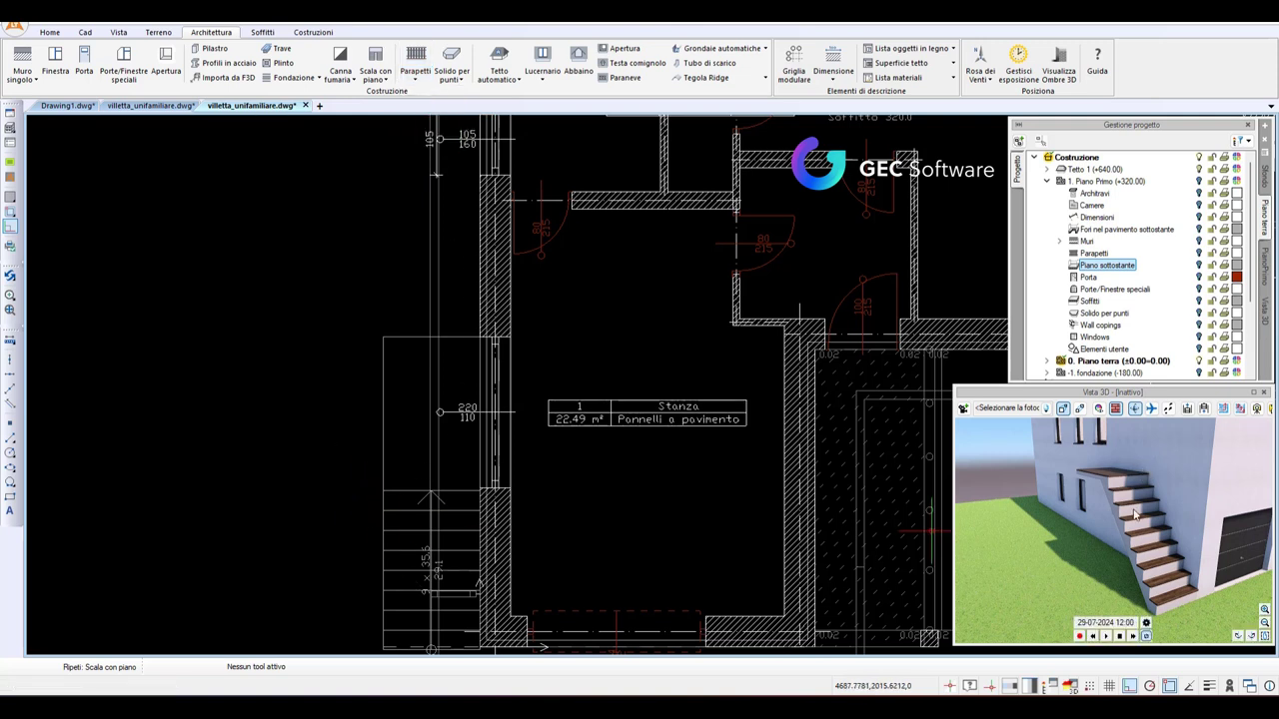
Select the new staircase, start Inserisci ringhiera and open its railing properties.
click(1139, 540)
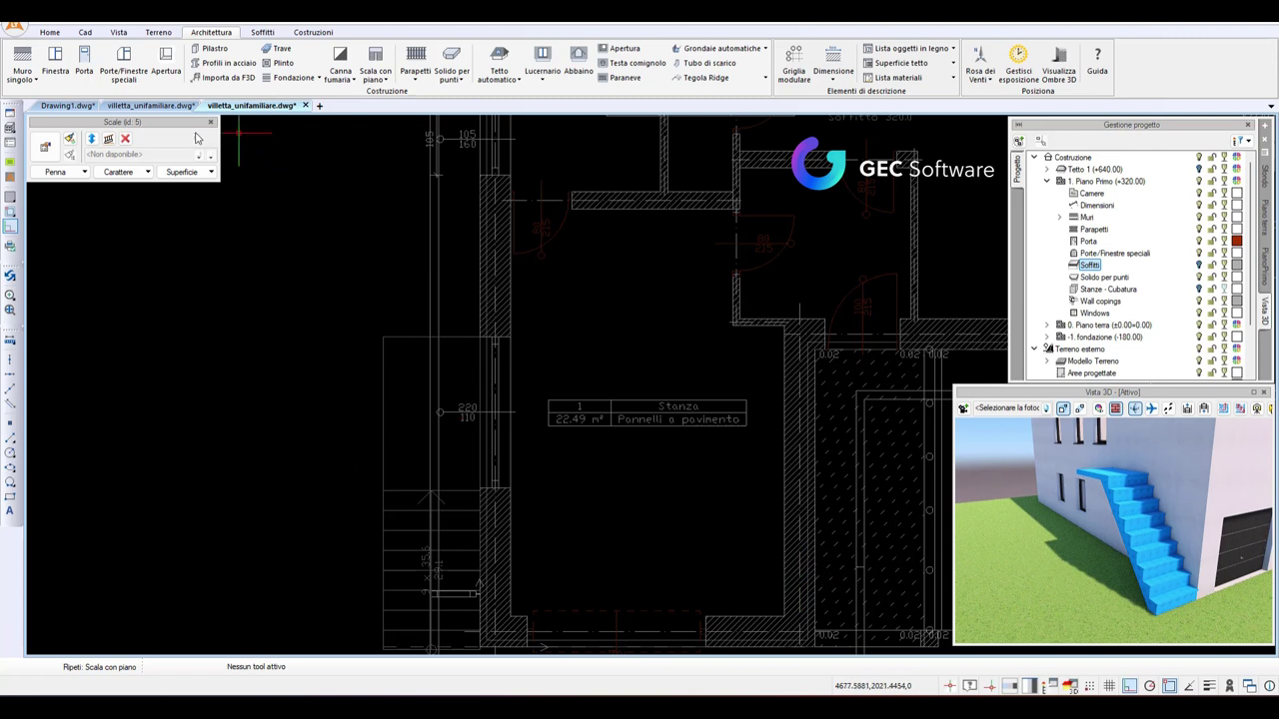
click(108, 141)
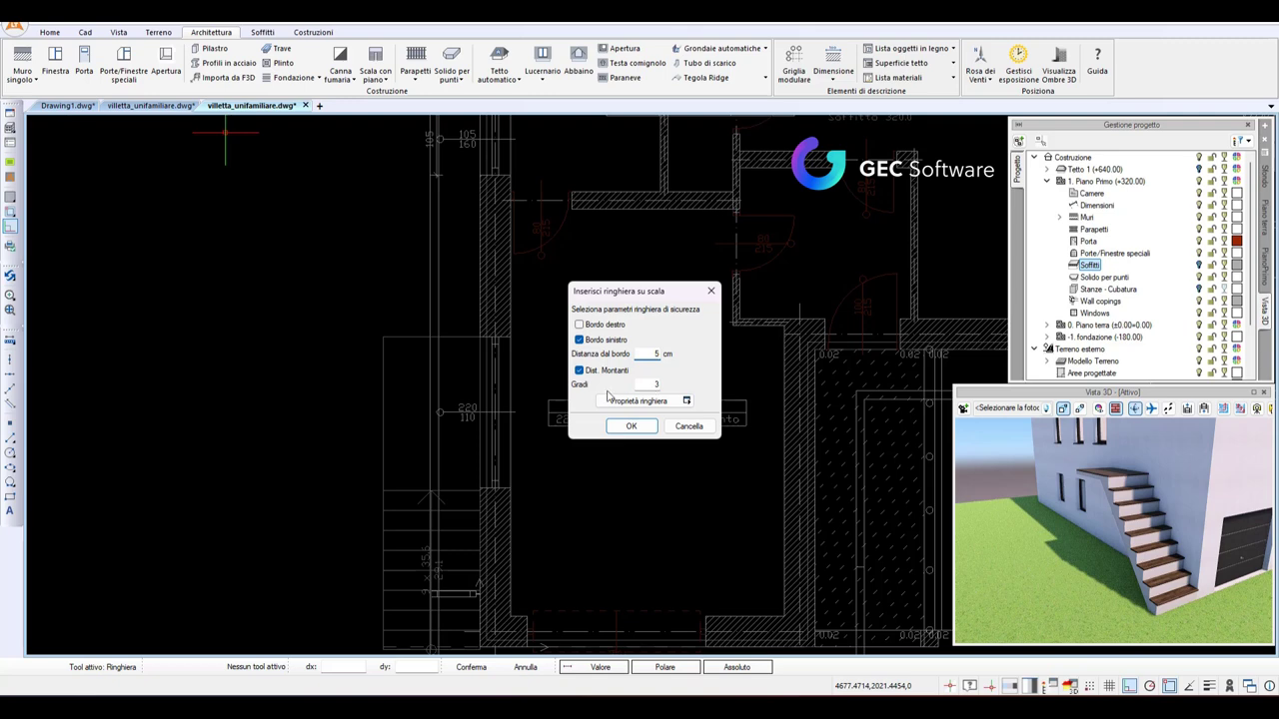
click(644, 402)
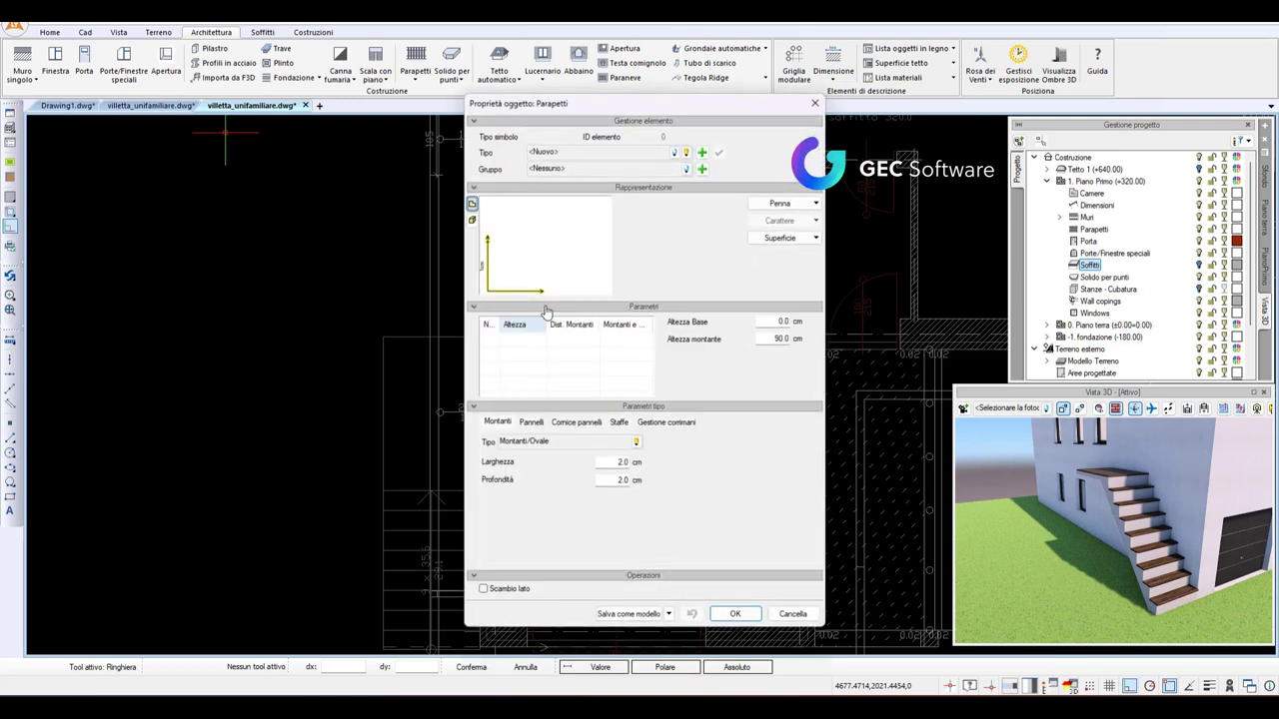
click(636, 441)
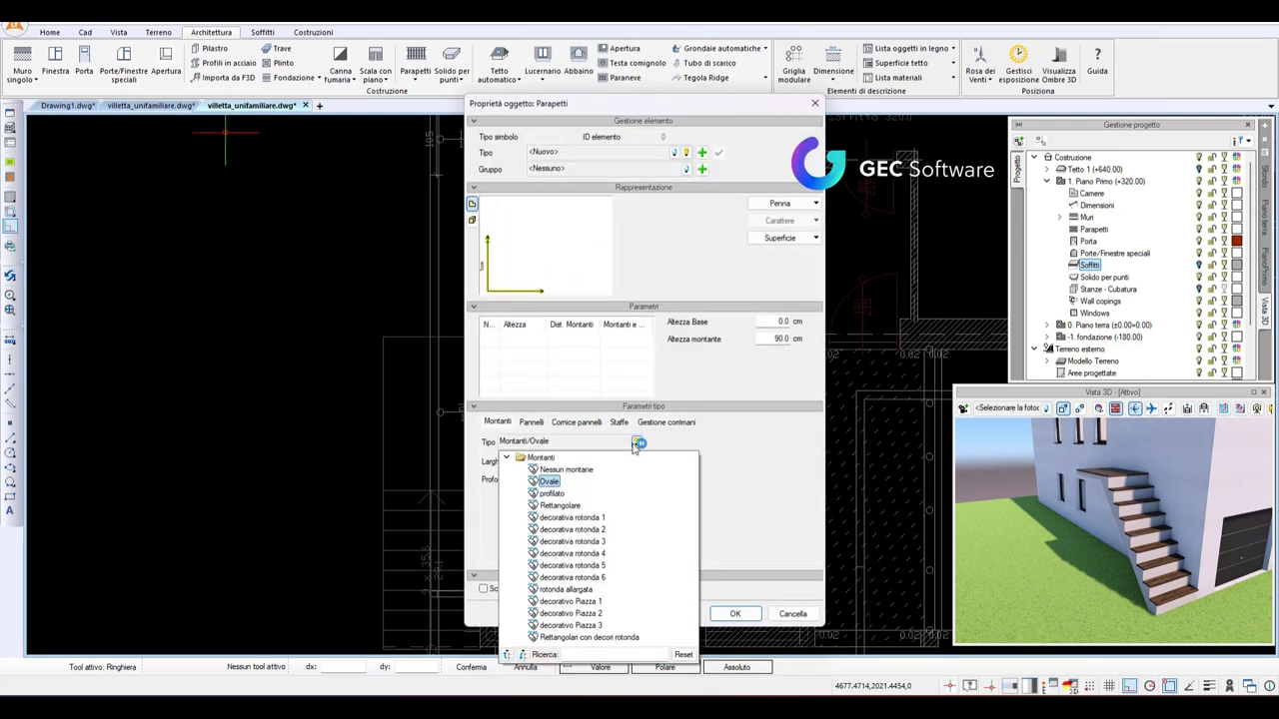
click(530, 424)
click(535, 424)
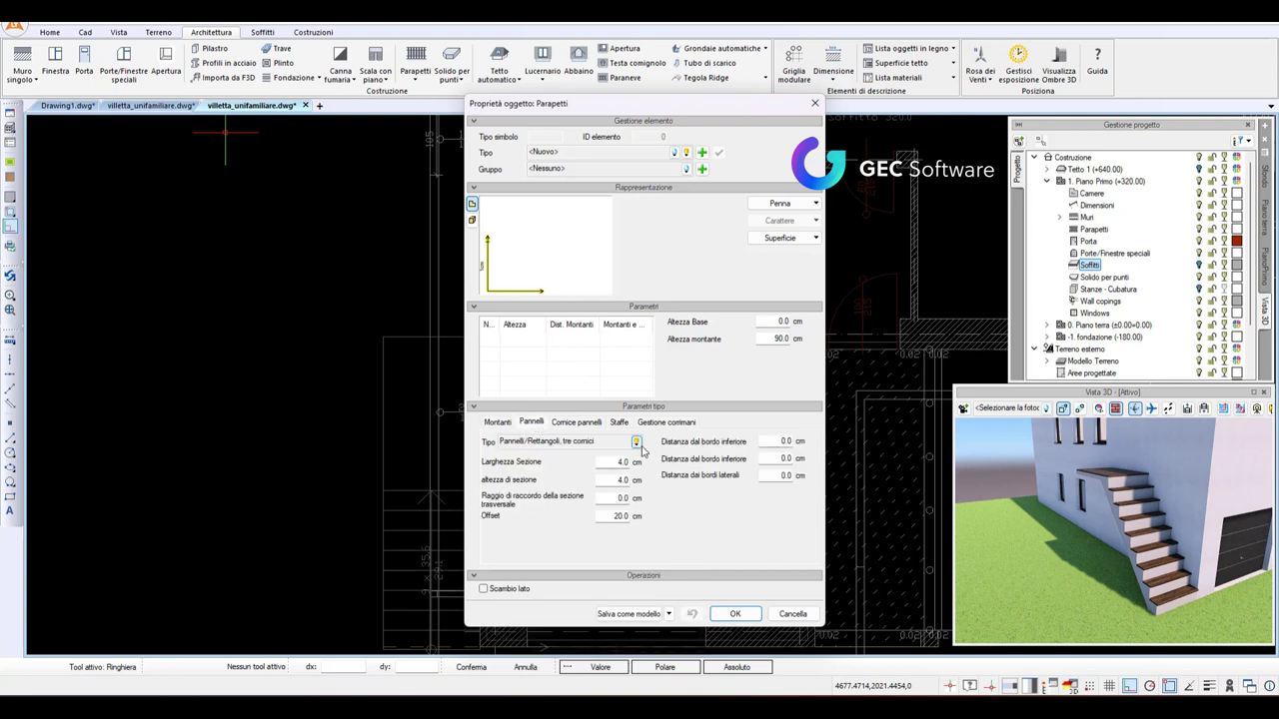
Keep Rettangoli, tre cornici panels, add the railing 5.0 cm in, and activate Piano terra.
click(636, 442)
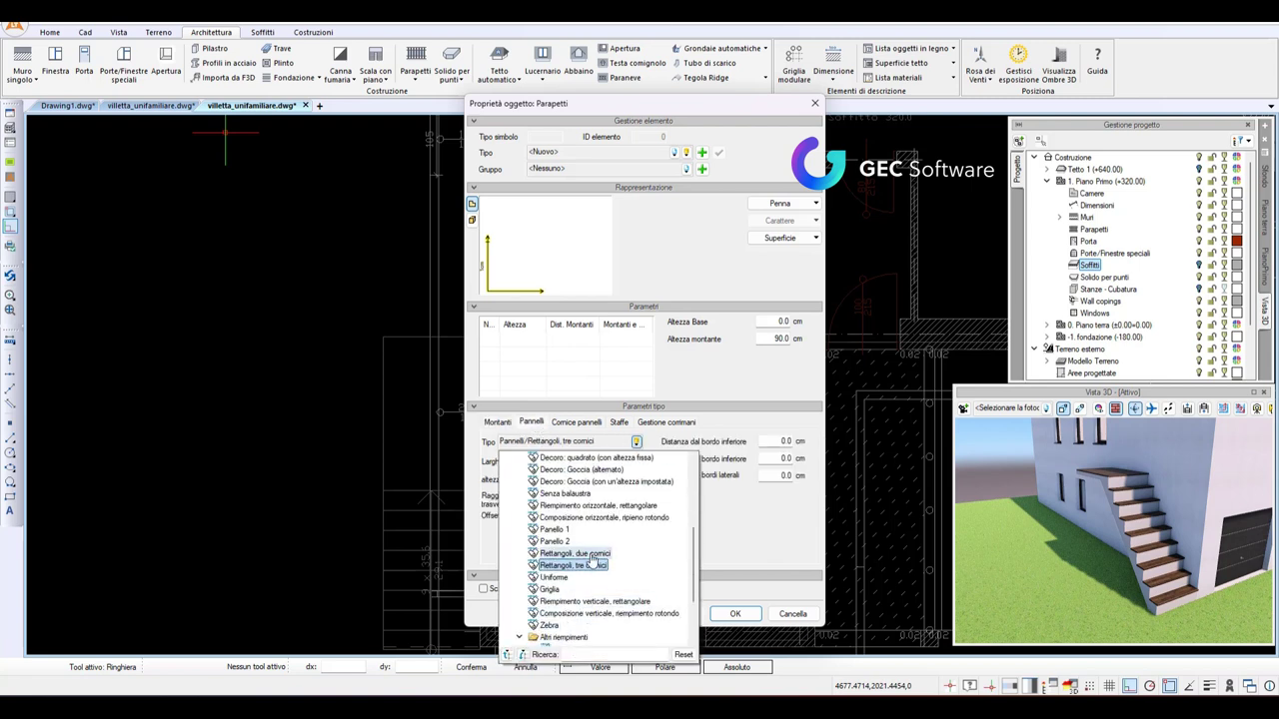
click(592, 566)
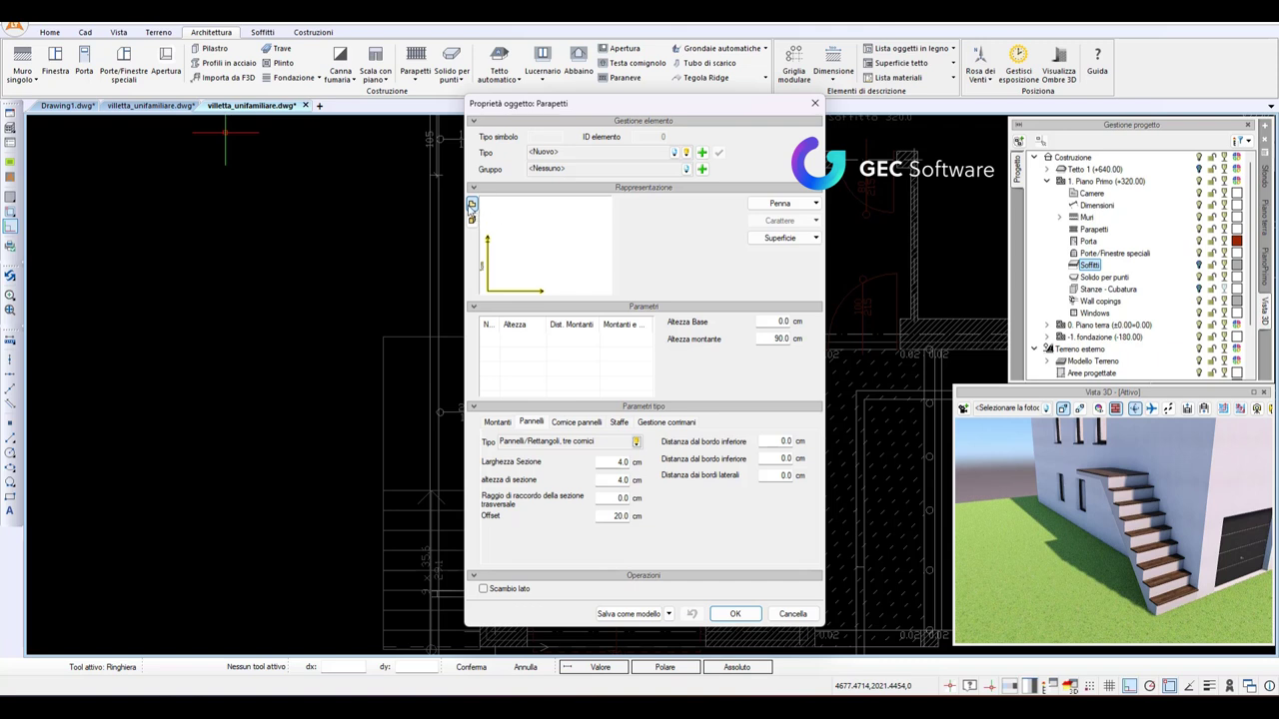
click(471, 219)
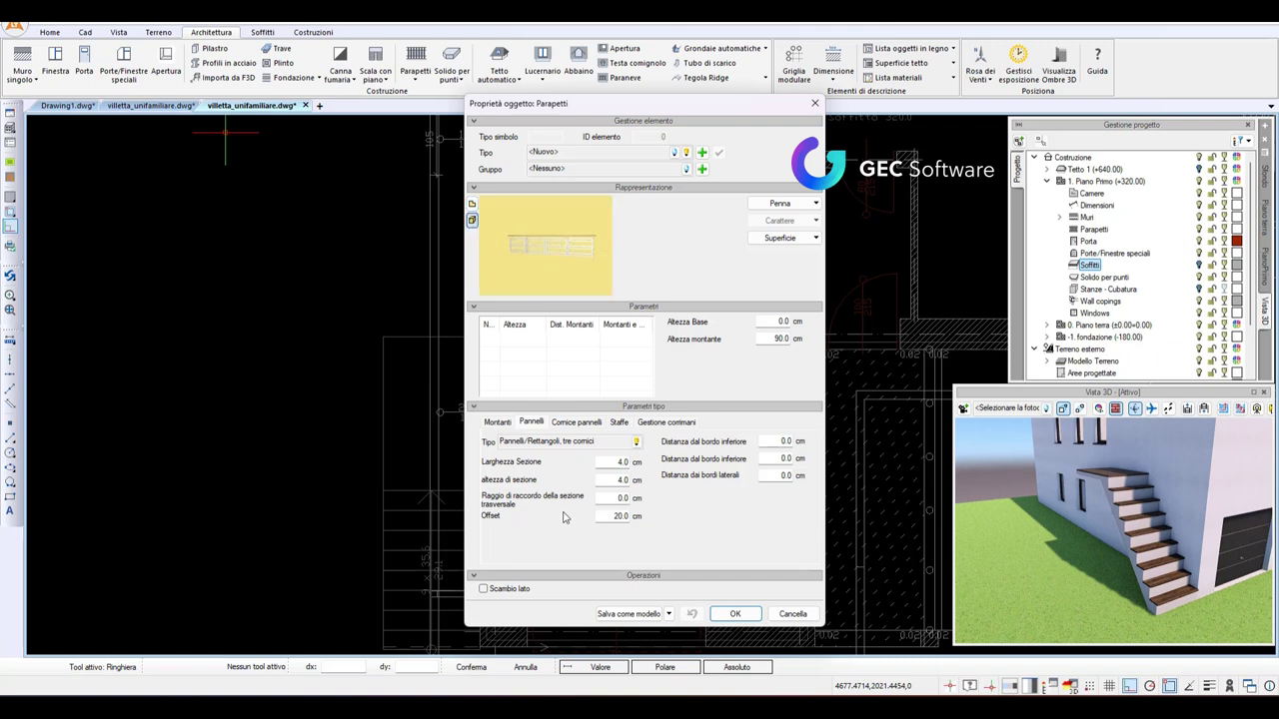
click(797, 239)
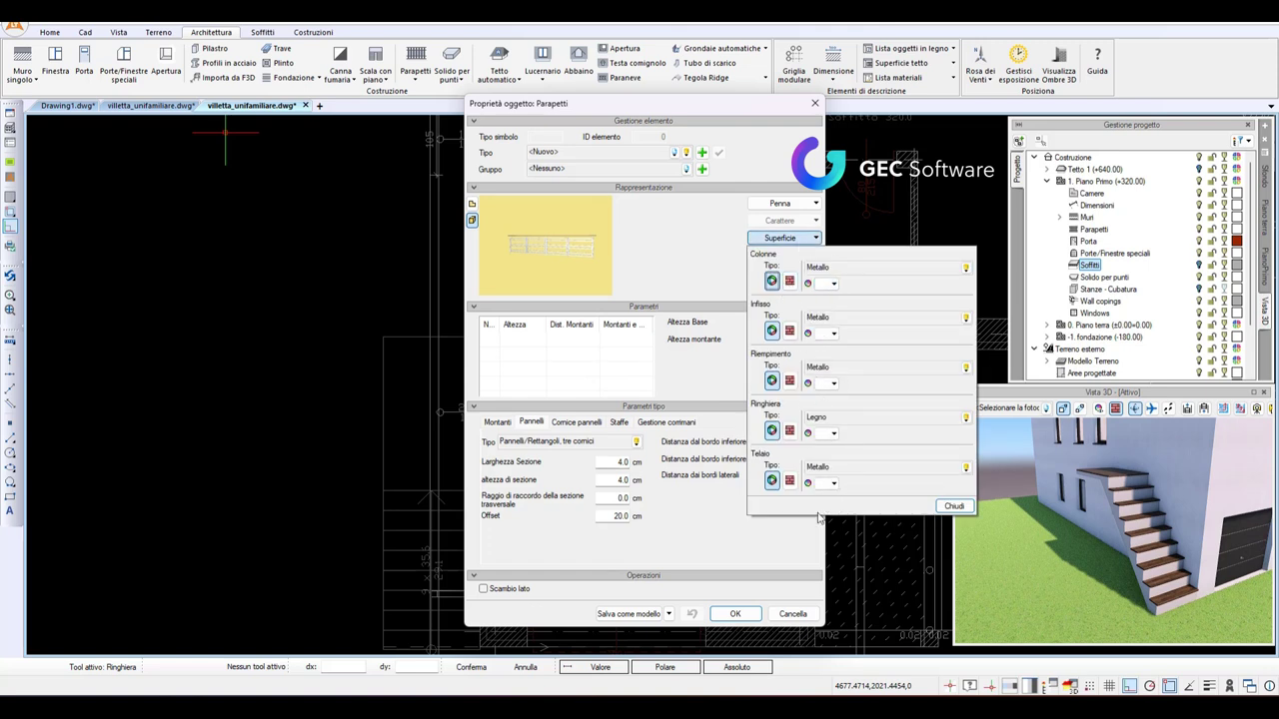
click(699, 229)
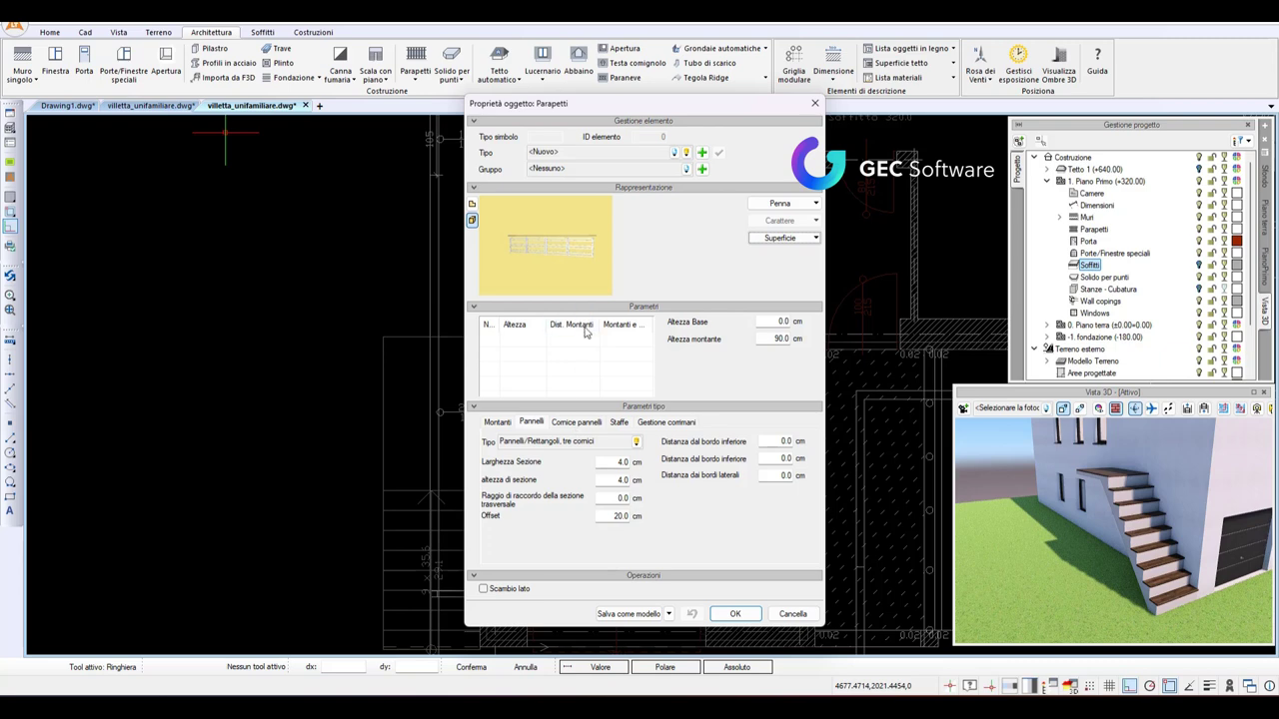
click(735, 615)
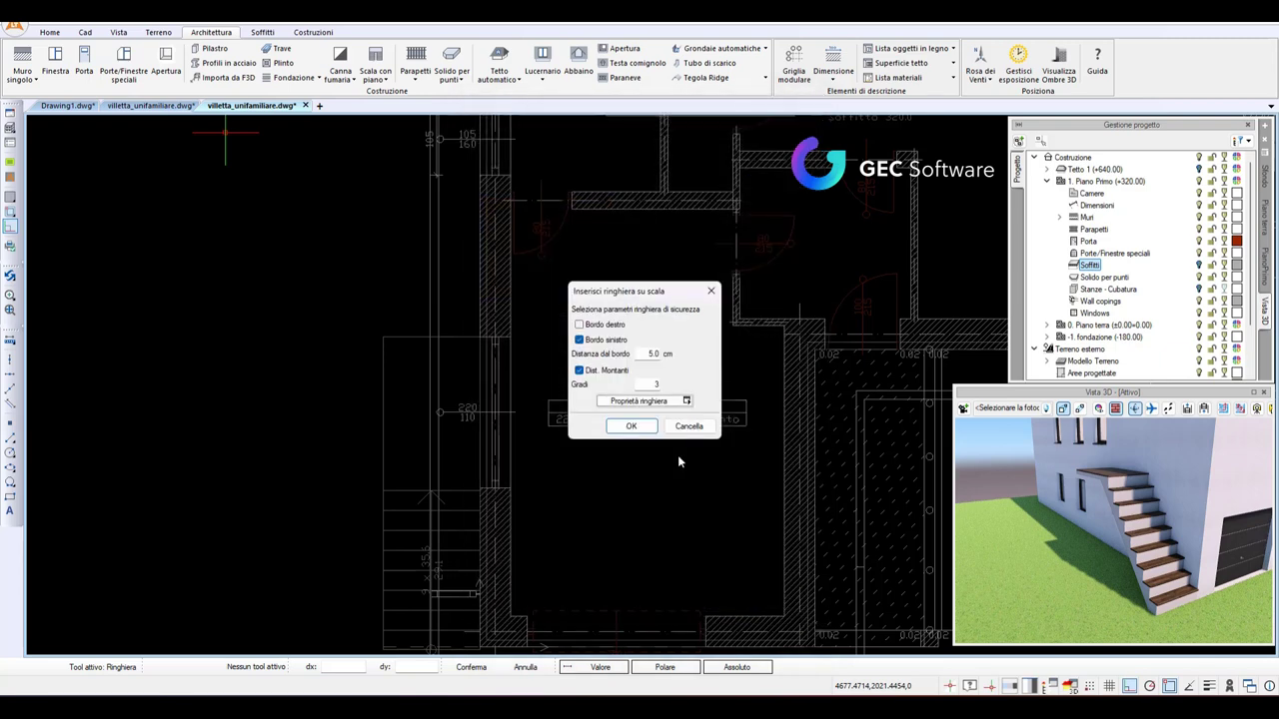
click(632, 426)
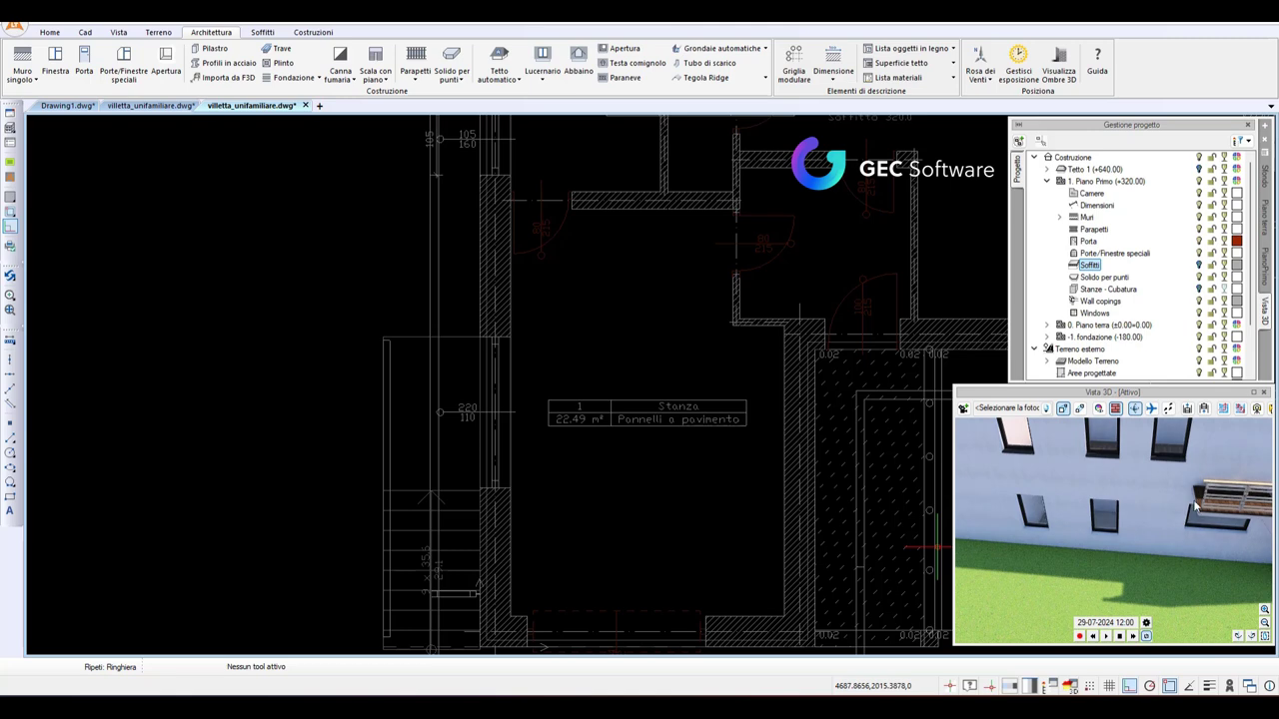
click(1266, 222)
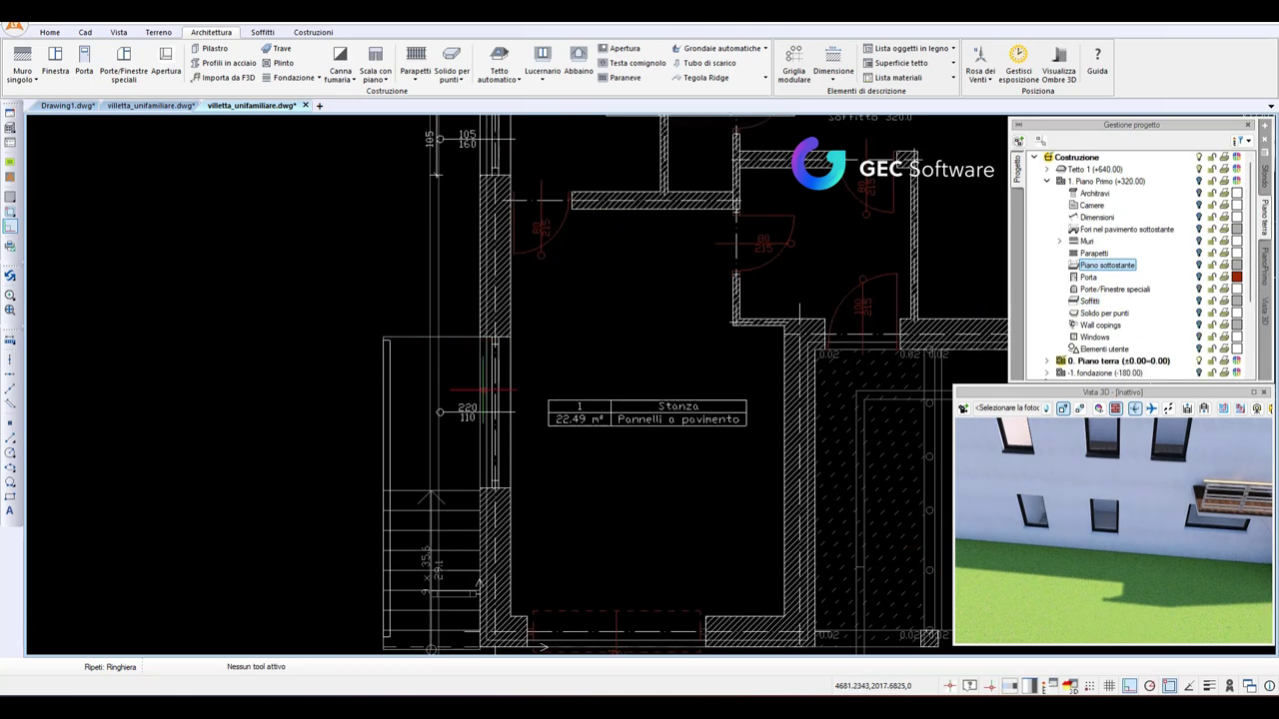
middle_drag(467, 389, 350, 395)
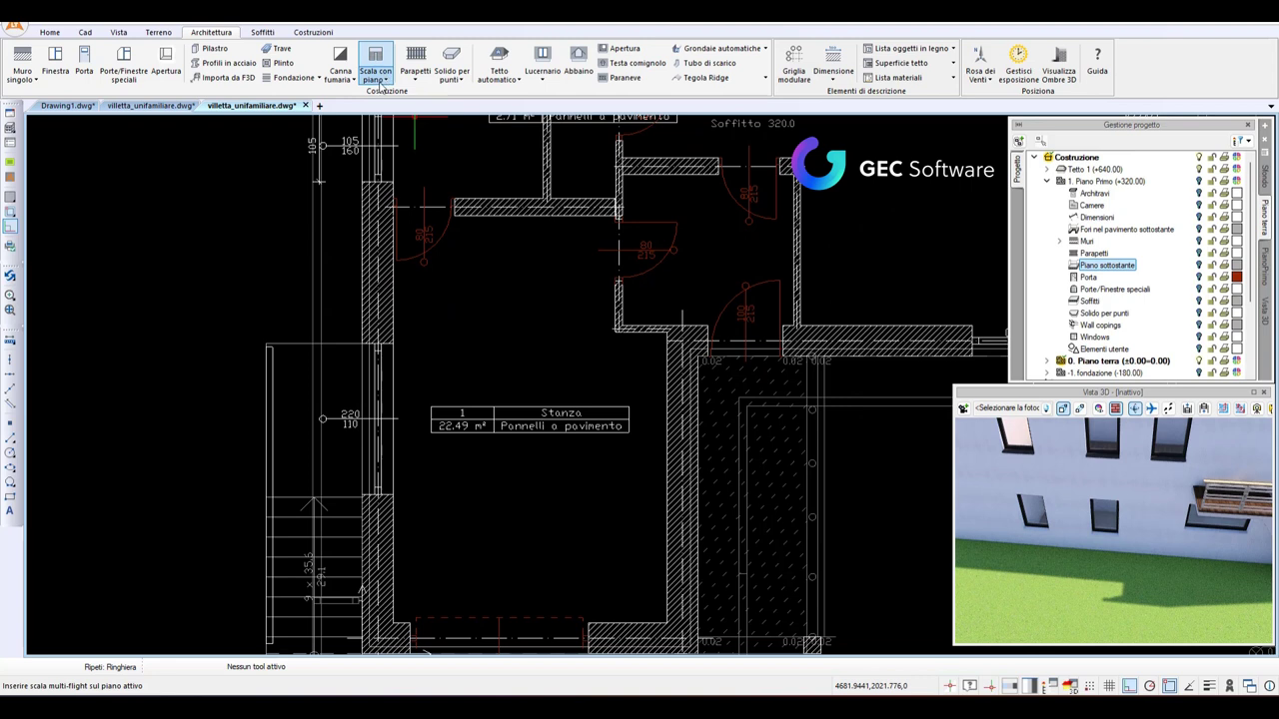
click(416, 76)
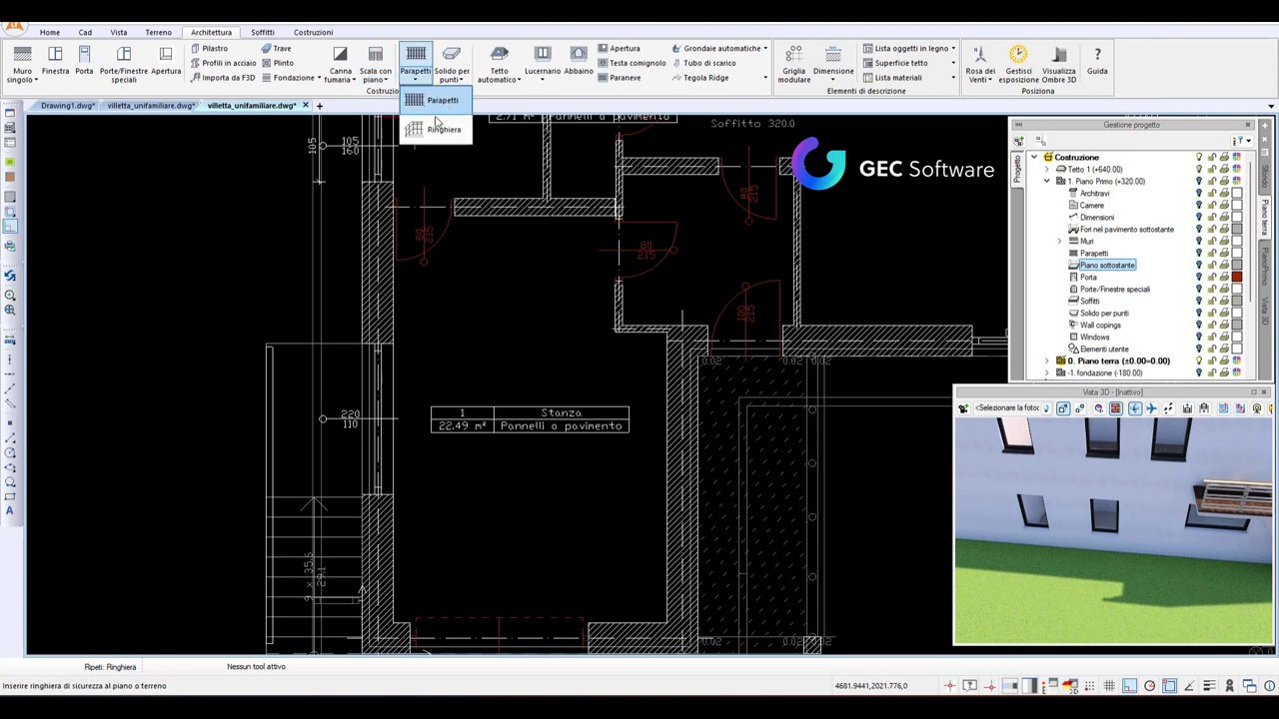
click(437, 129)
click(269, 387)
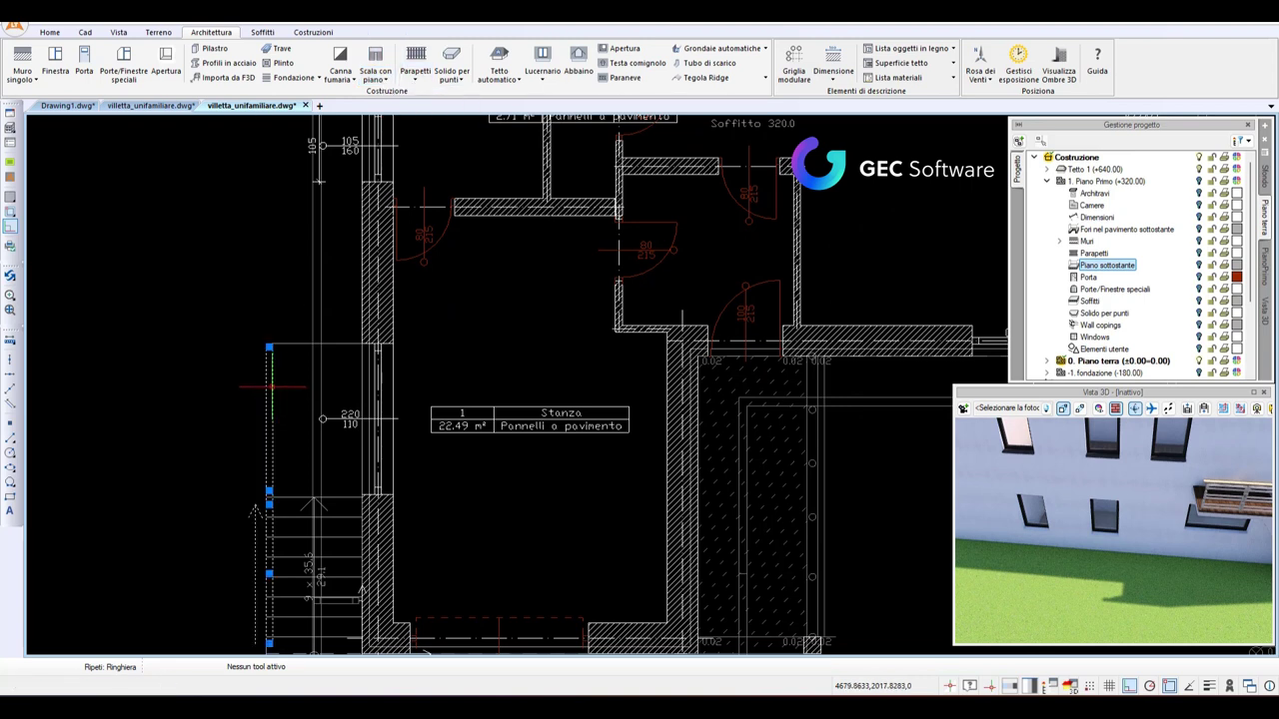
click(416, 62)
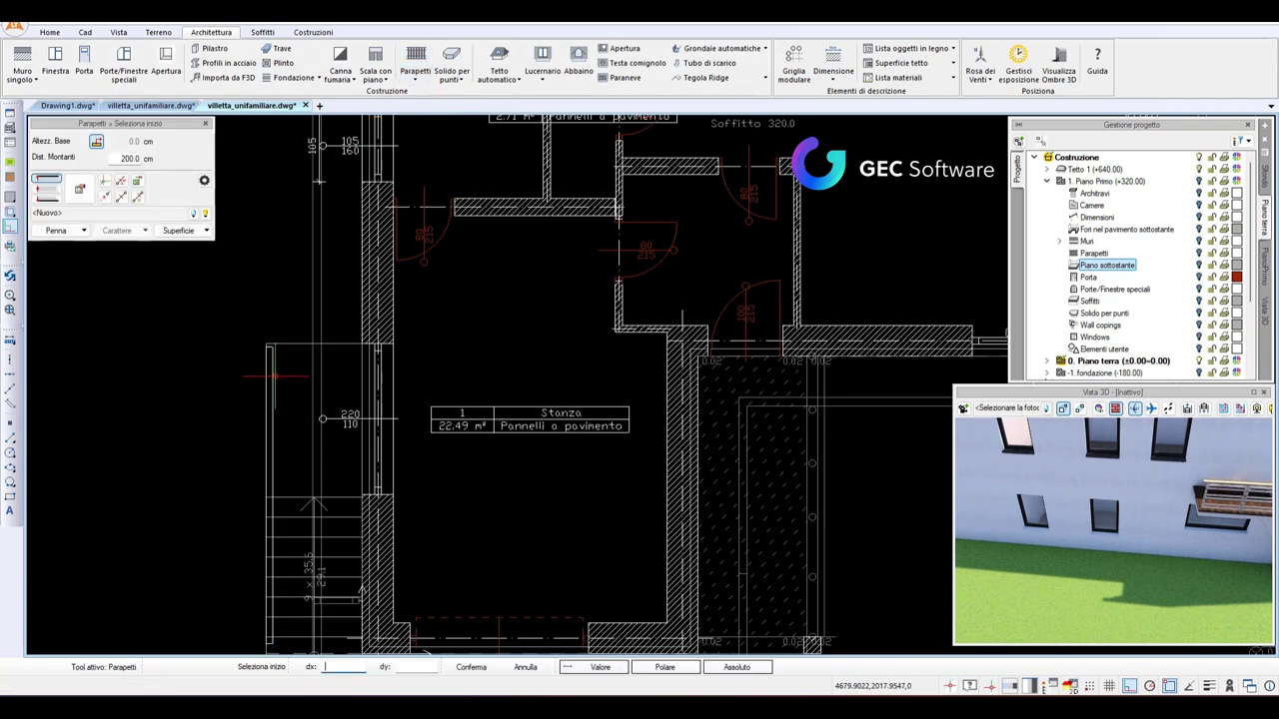
scroll(265, 317, up, 2)
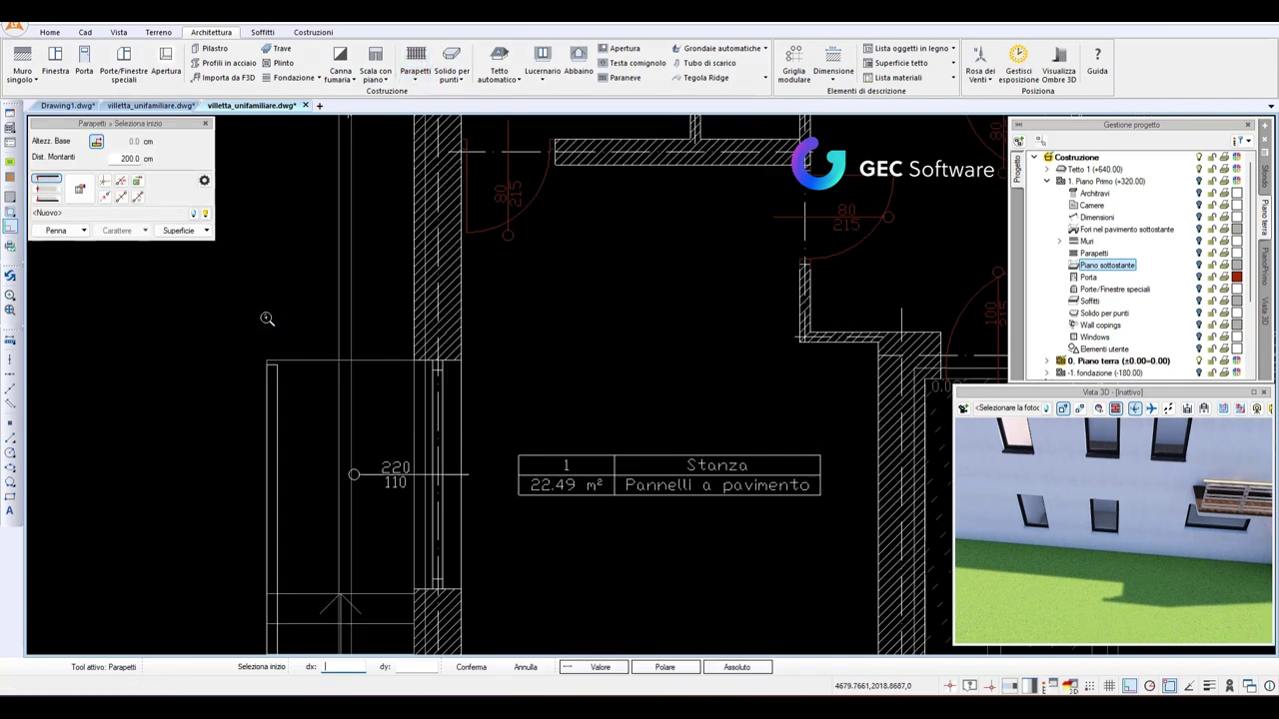
scroll(264, 314, up, 1)
click(48, 199)
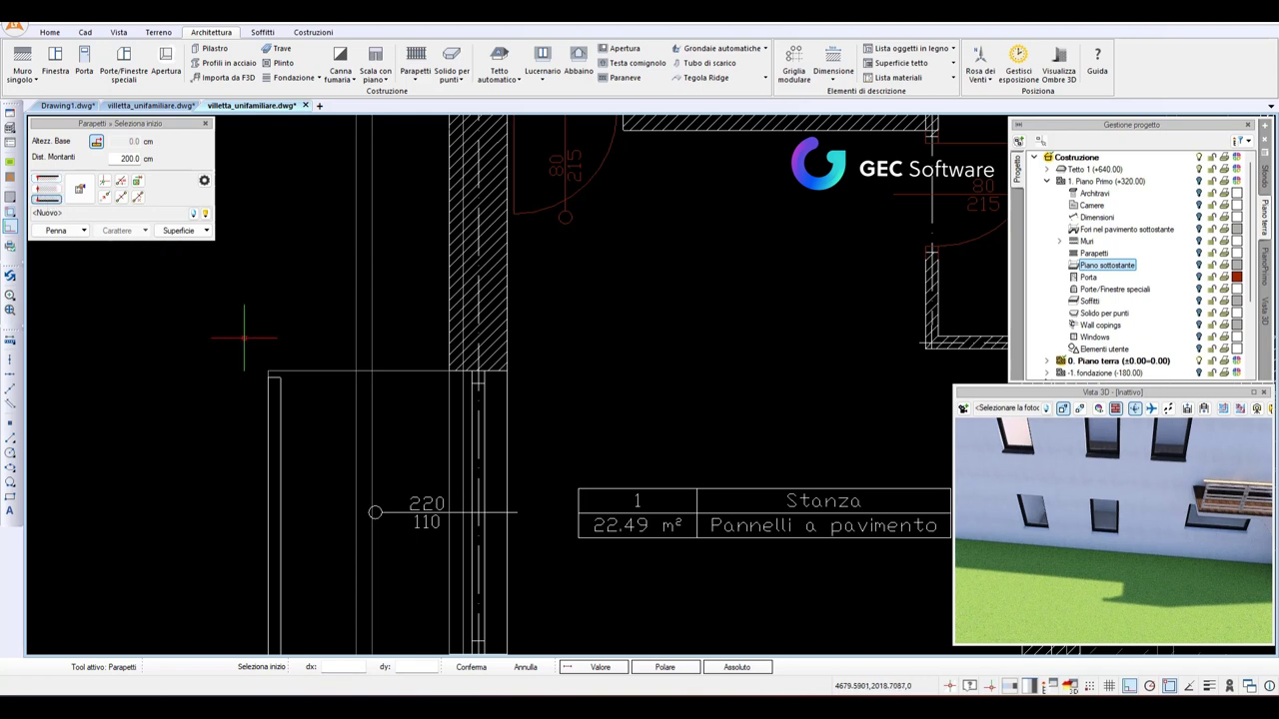
scroll(248, 340, up, 3)
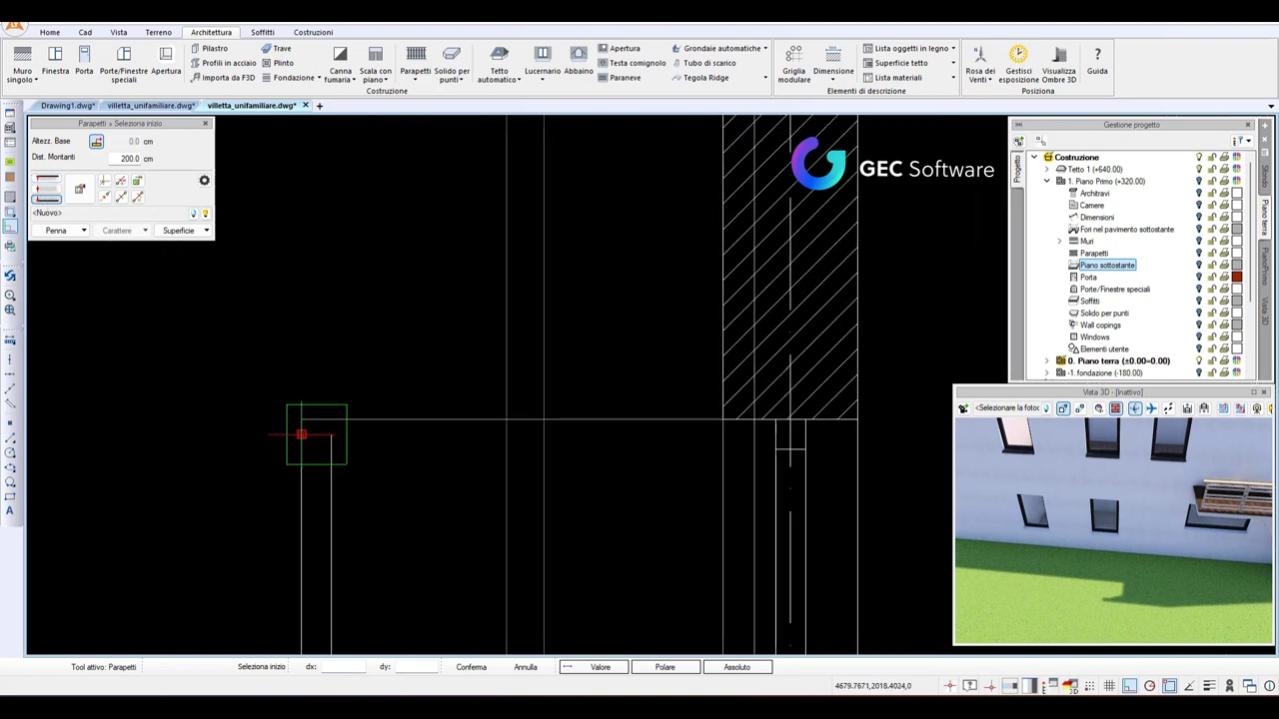
click(302, 433)
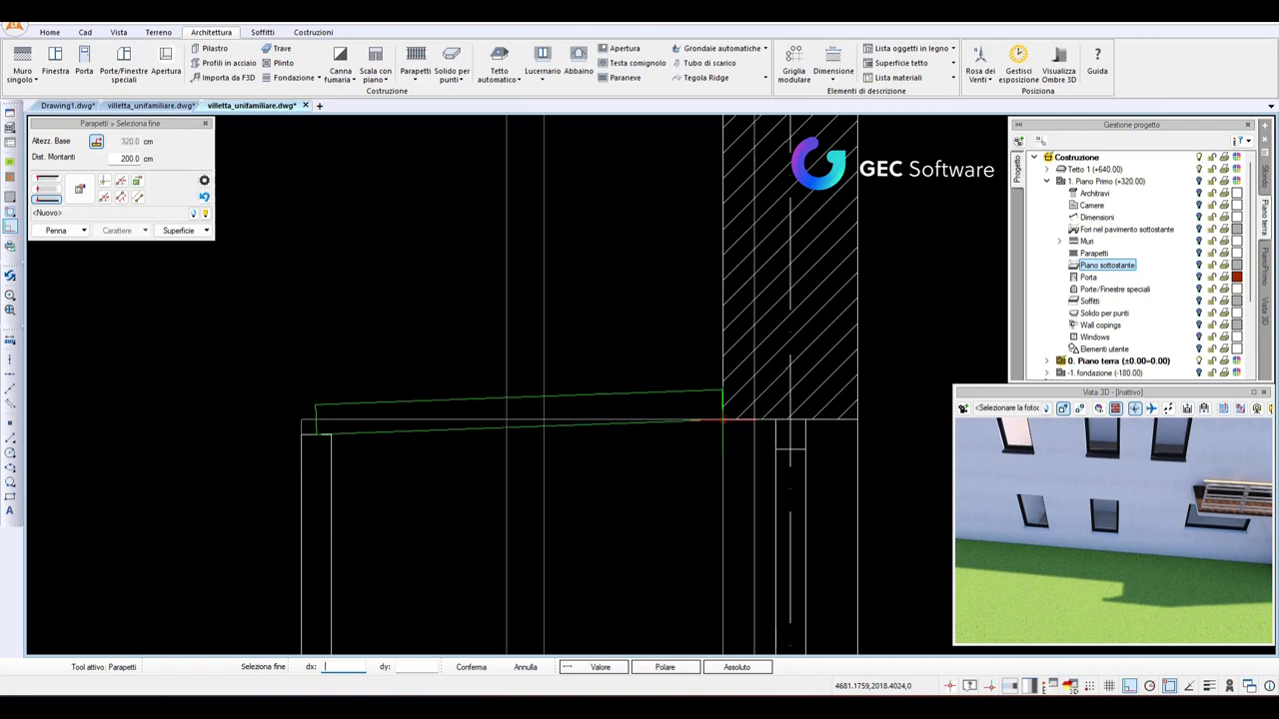
click(663, 476)
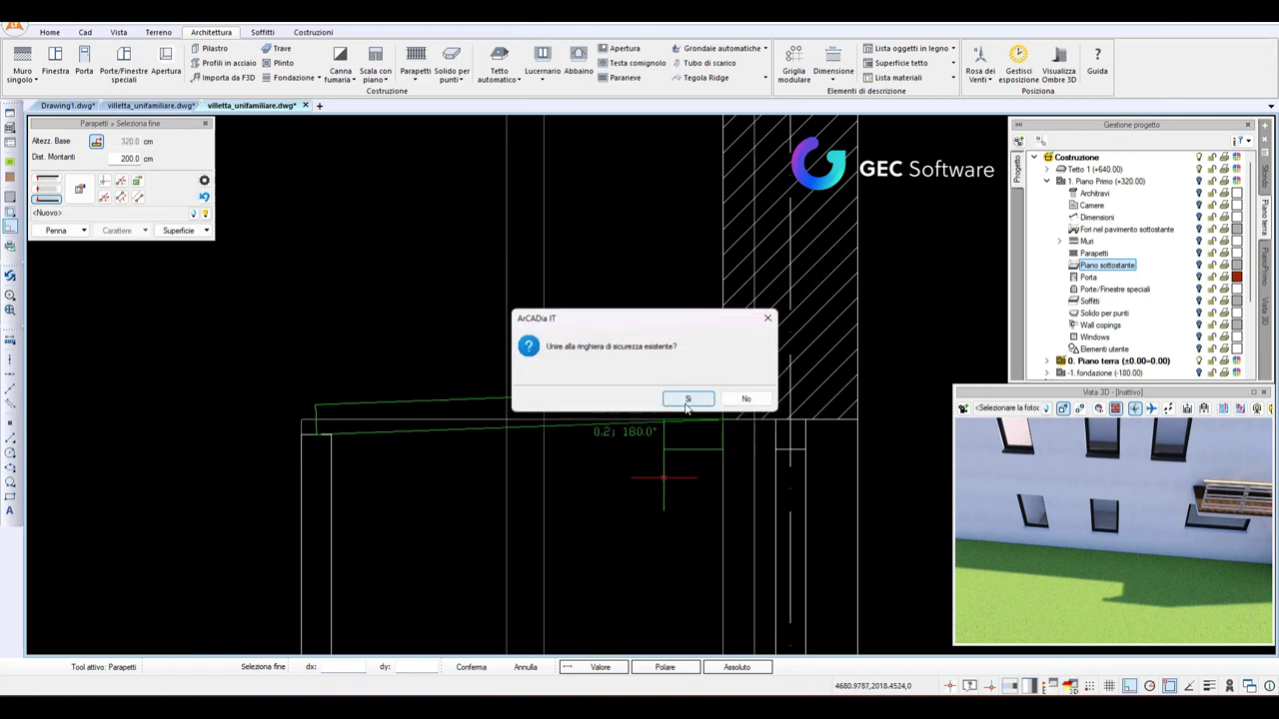
click(687, 398)
scroll(894, 447, up, 2)
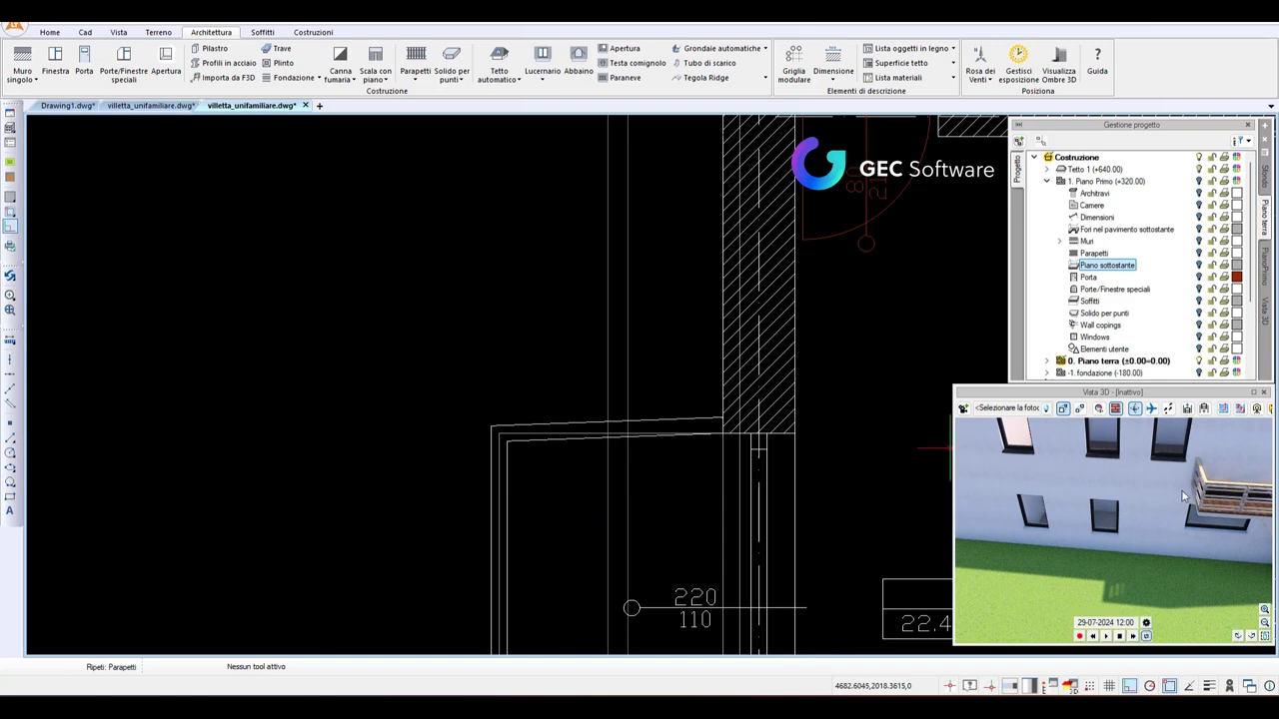
drag(1182, 491, 1212, 513)
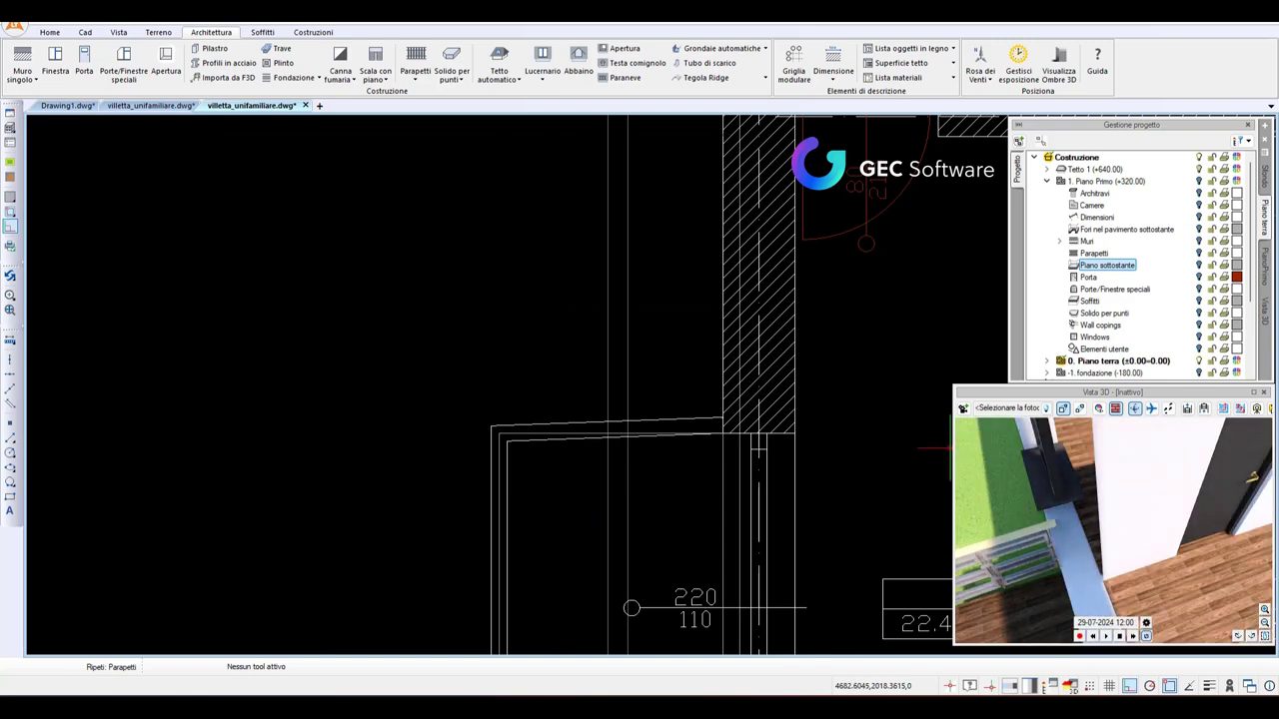
click(659, 431)
key(Delete)
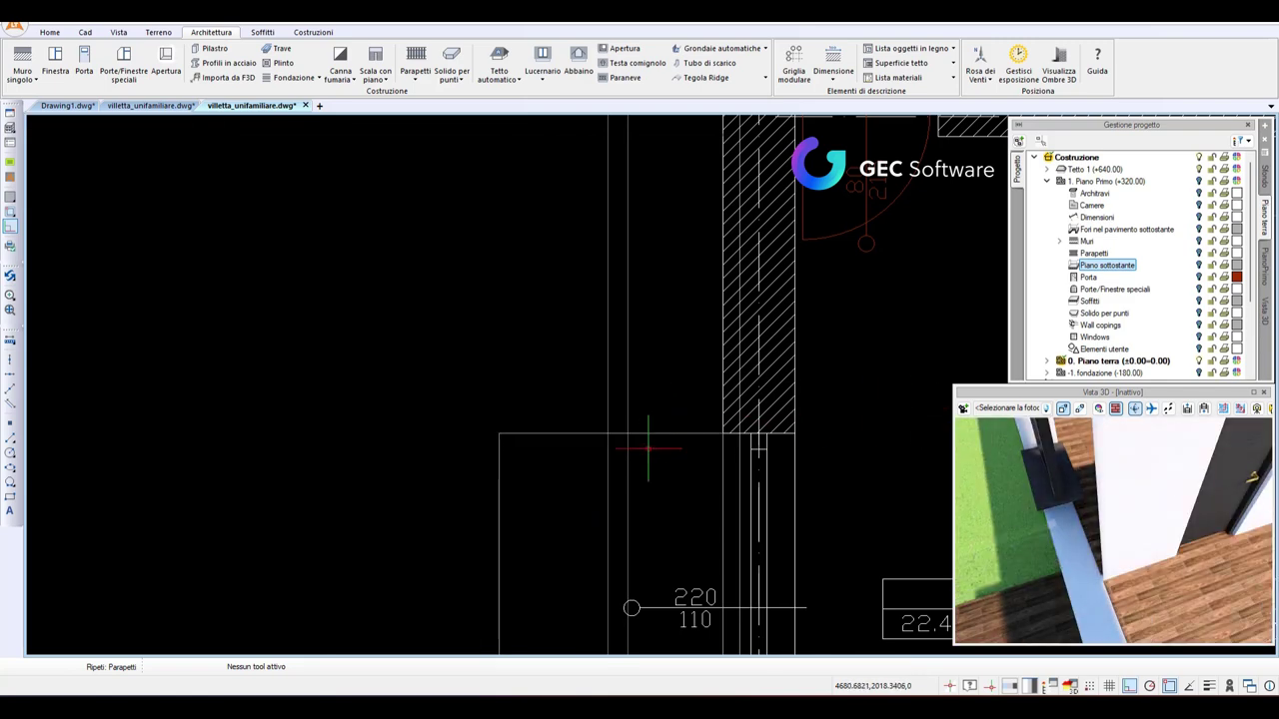
scroll(554, 425, down, 2)
scroll(760, 449, down, 2)
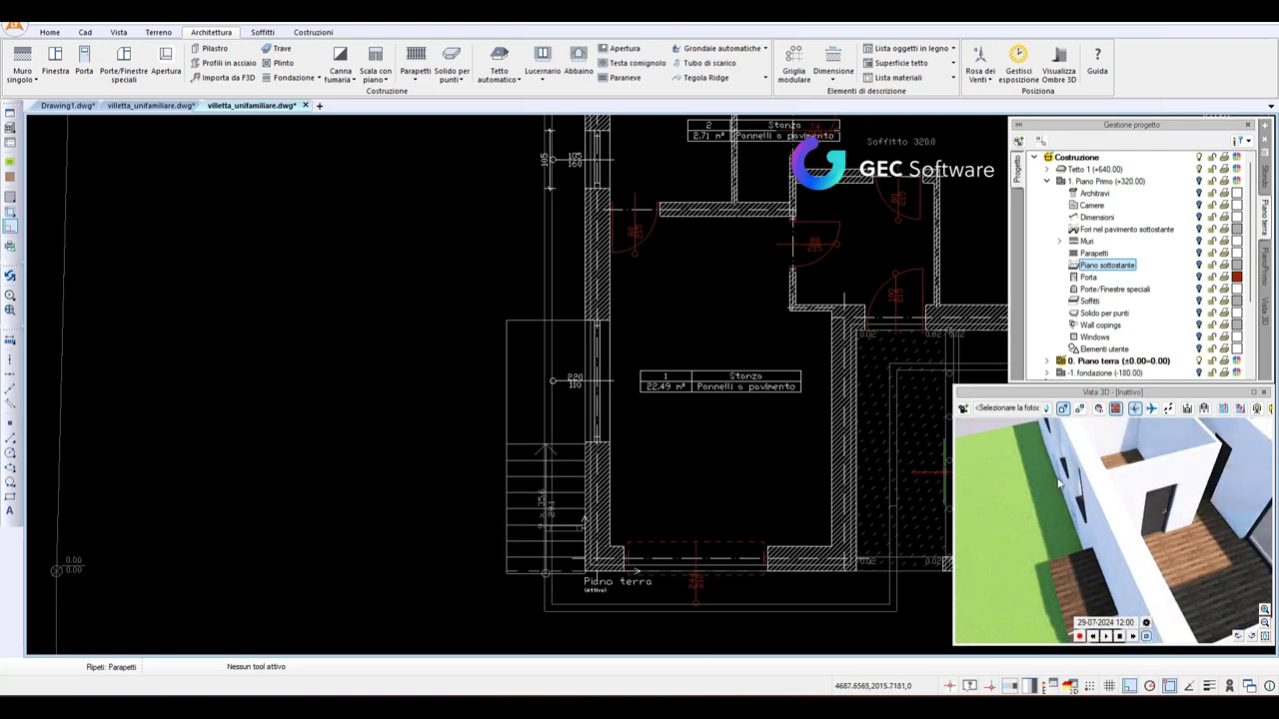
Add a Rettangoli, tre cornici railing to the staircase's left edge, then select it.
click(529, 459)
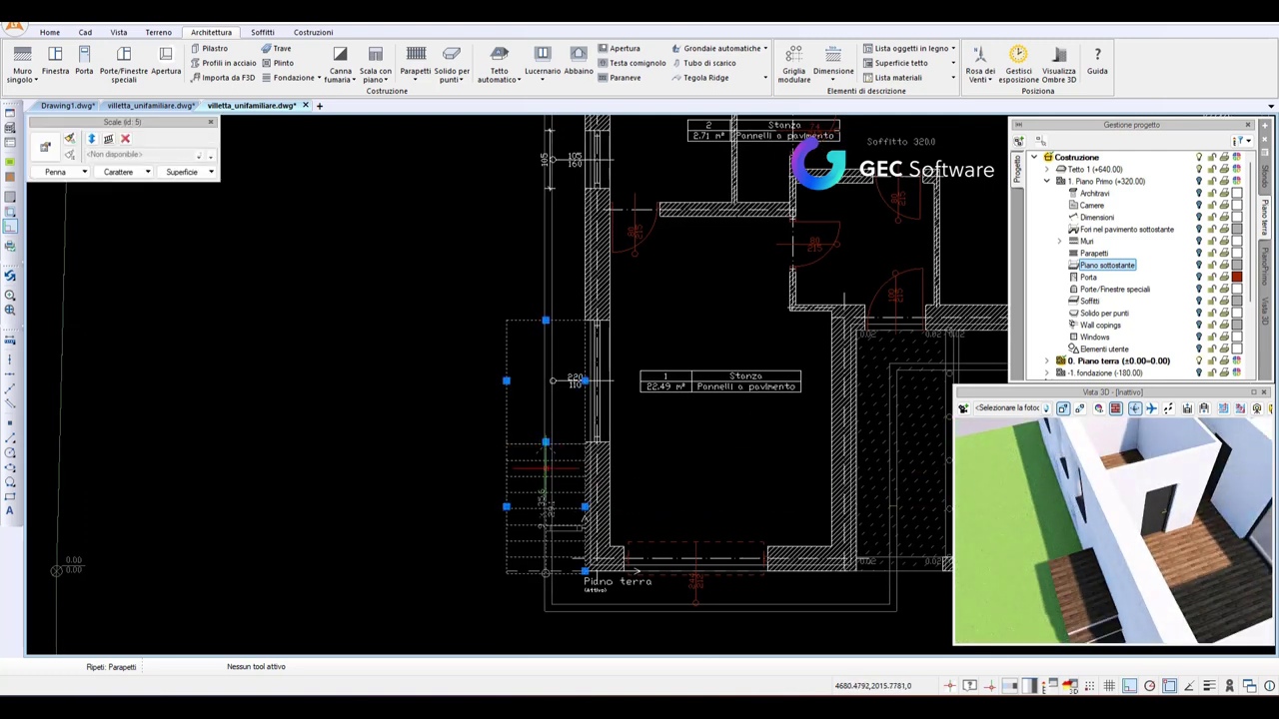
click(107, 137)
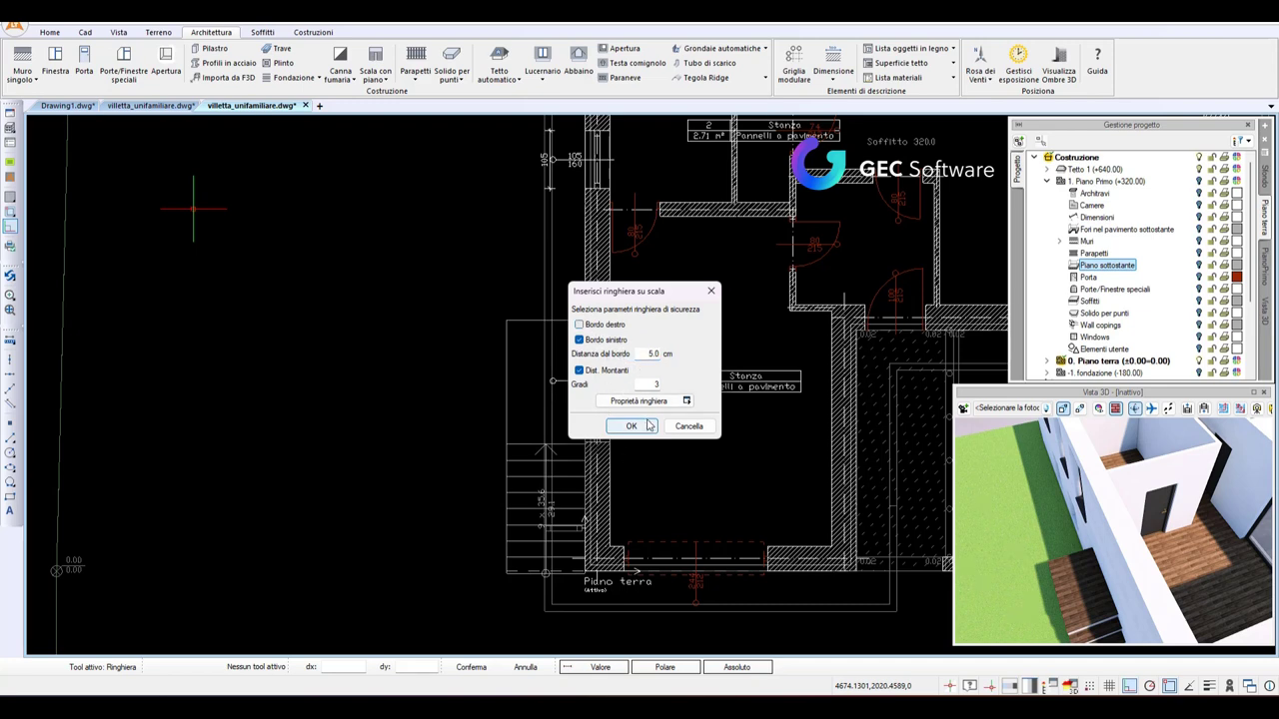
click(639, 400)
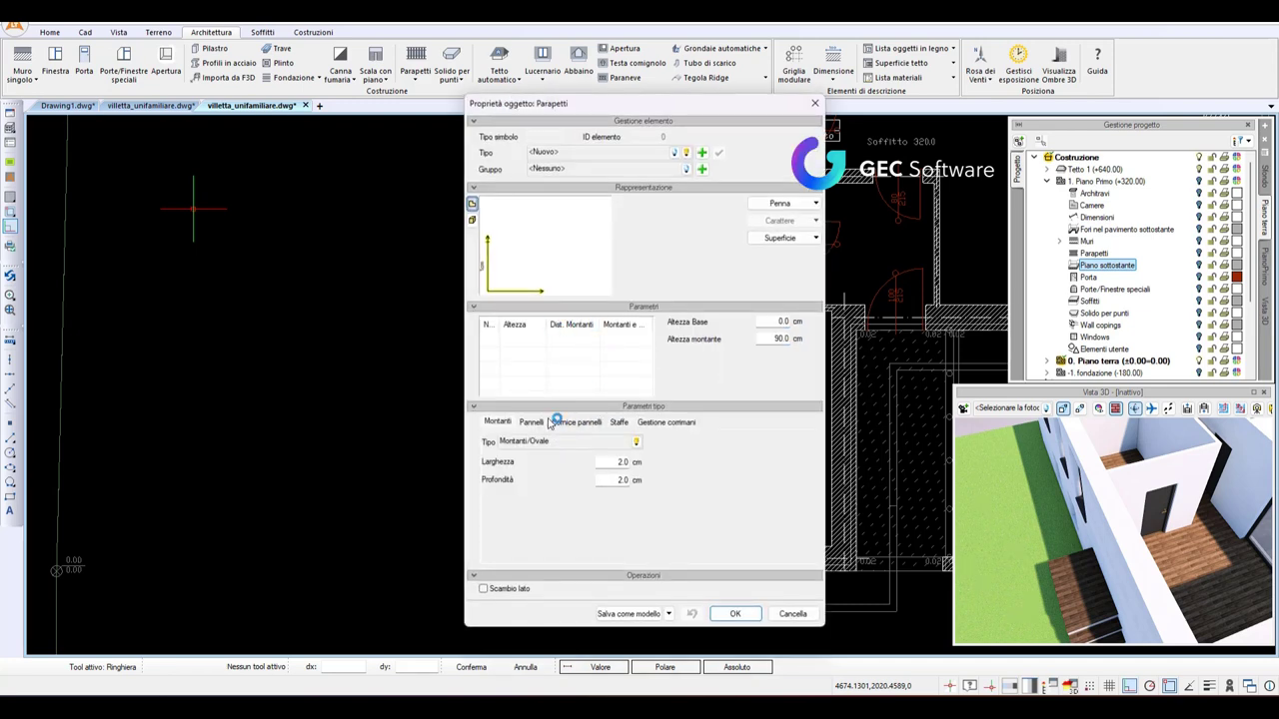
click(548, 422)
click(635, 442)
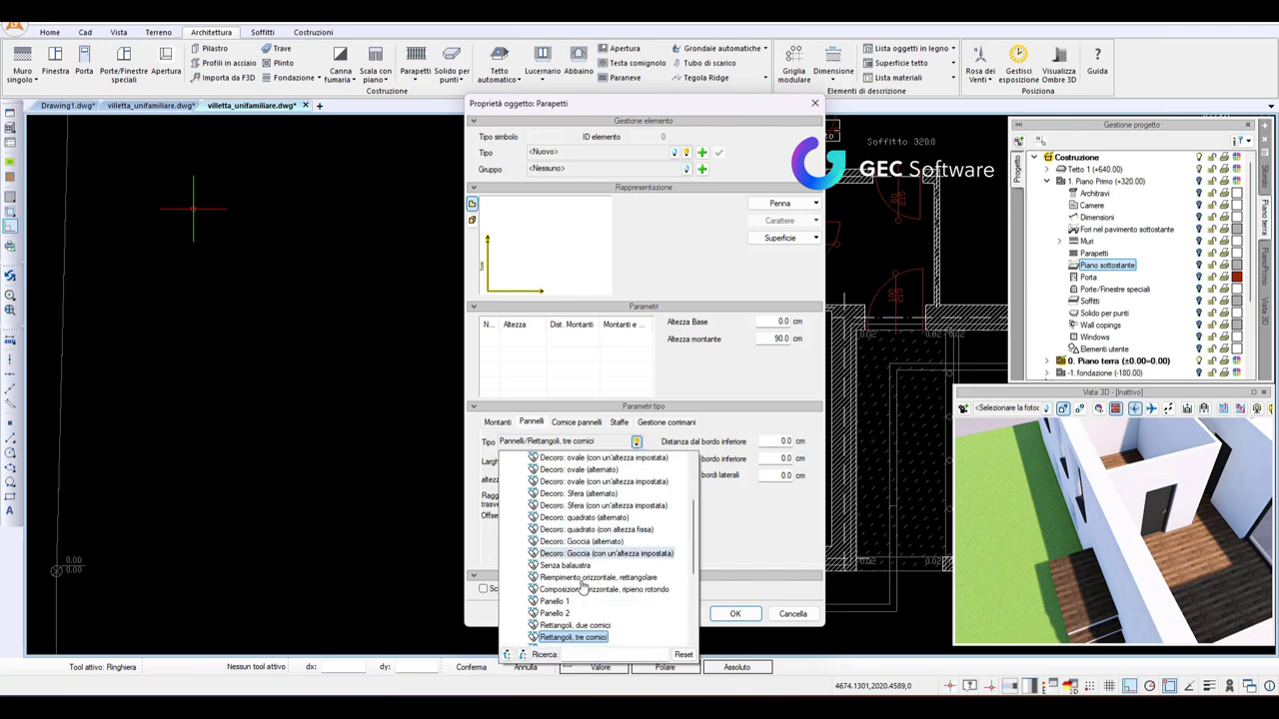
click(605, 606)
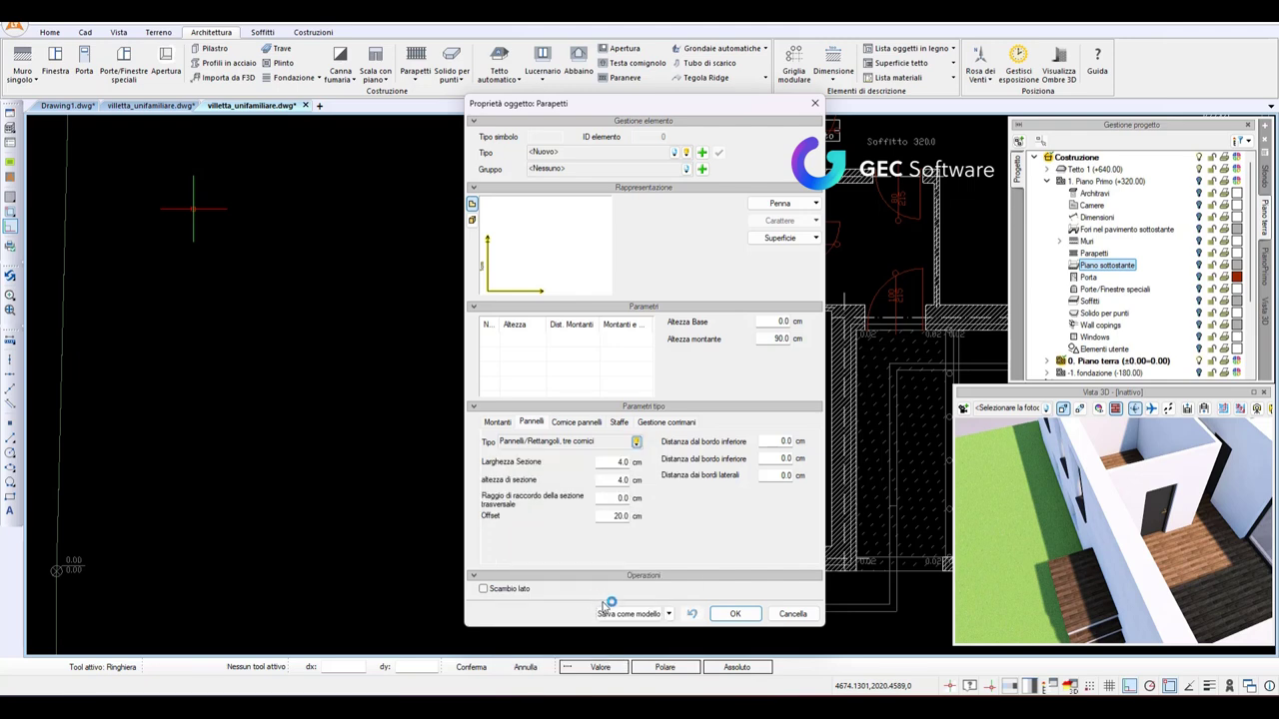
click(737, 614)
click(627, 428)
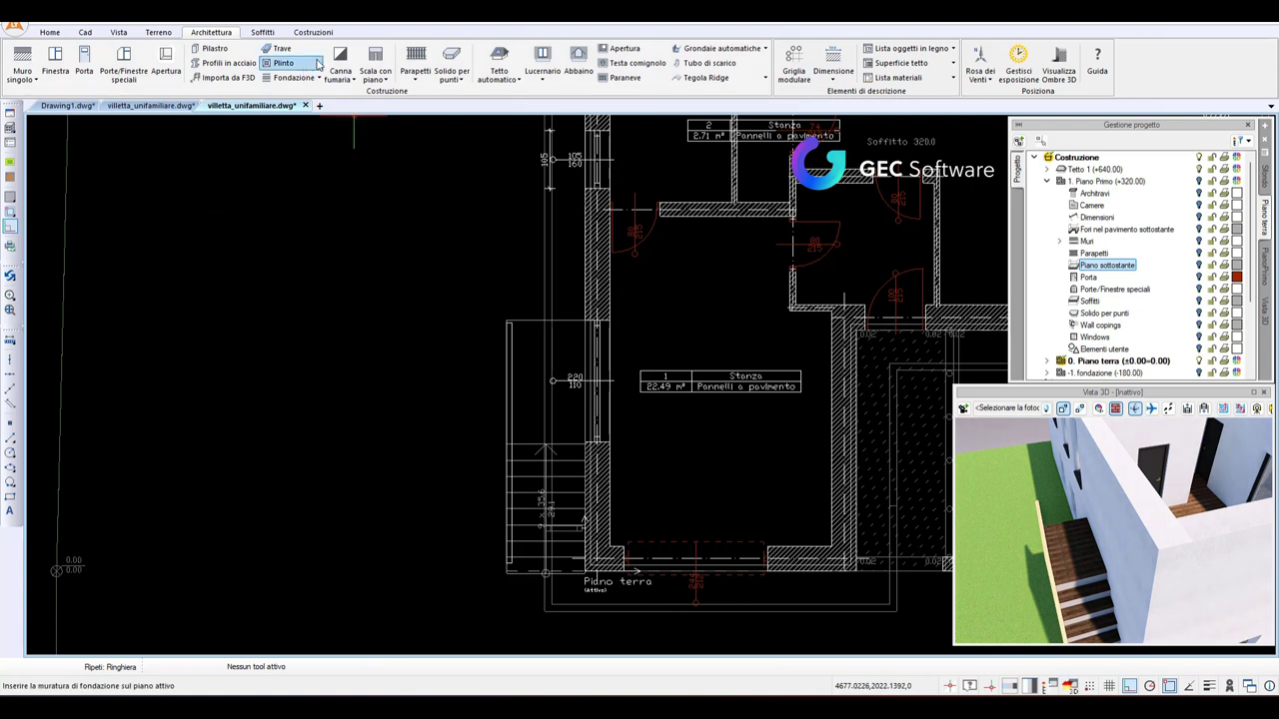
click(510, 324)
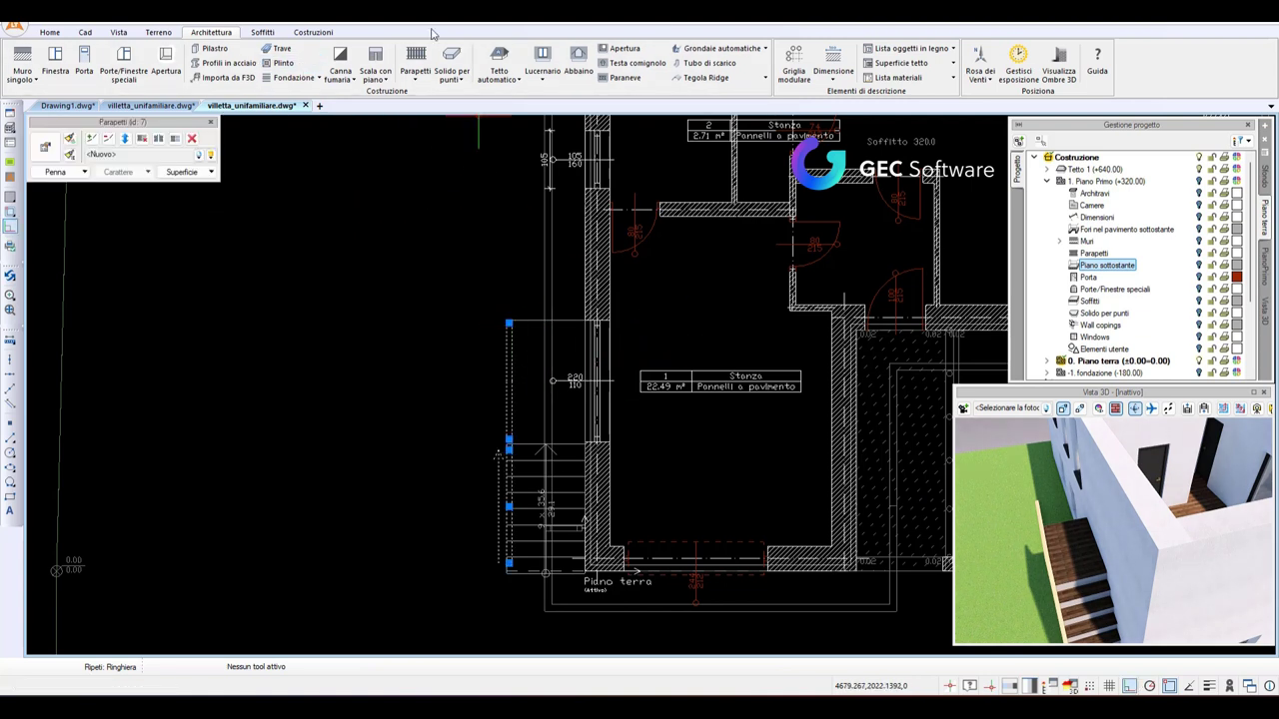
Draw a parapet from the stair railing to the terrace wall and join it with Sì.
click(416, 58)
scroll(510, 199, up, 3)
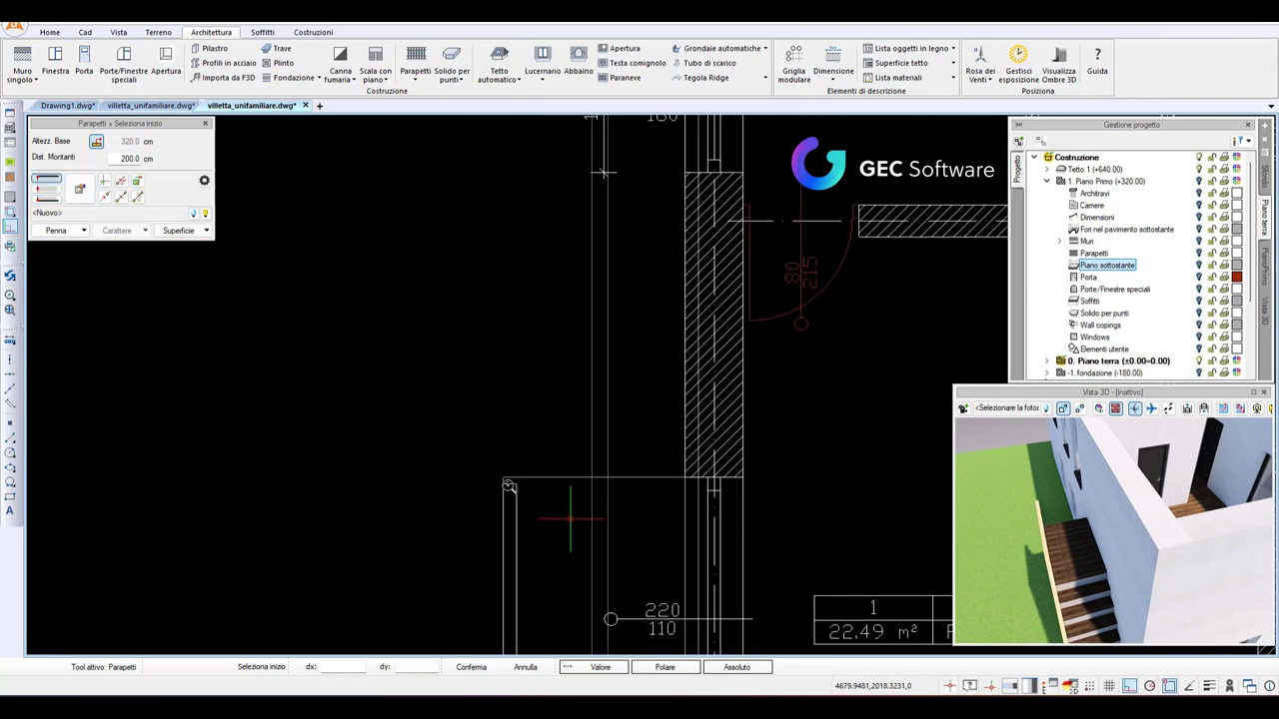
scroll(509, 488, up, 3)
middle_drag(514, 488, 86, 530)
click(86, 530)
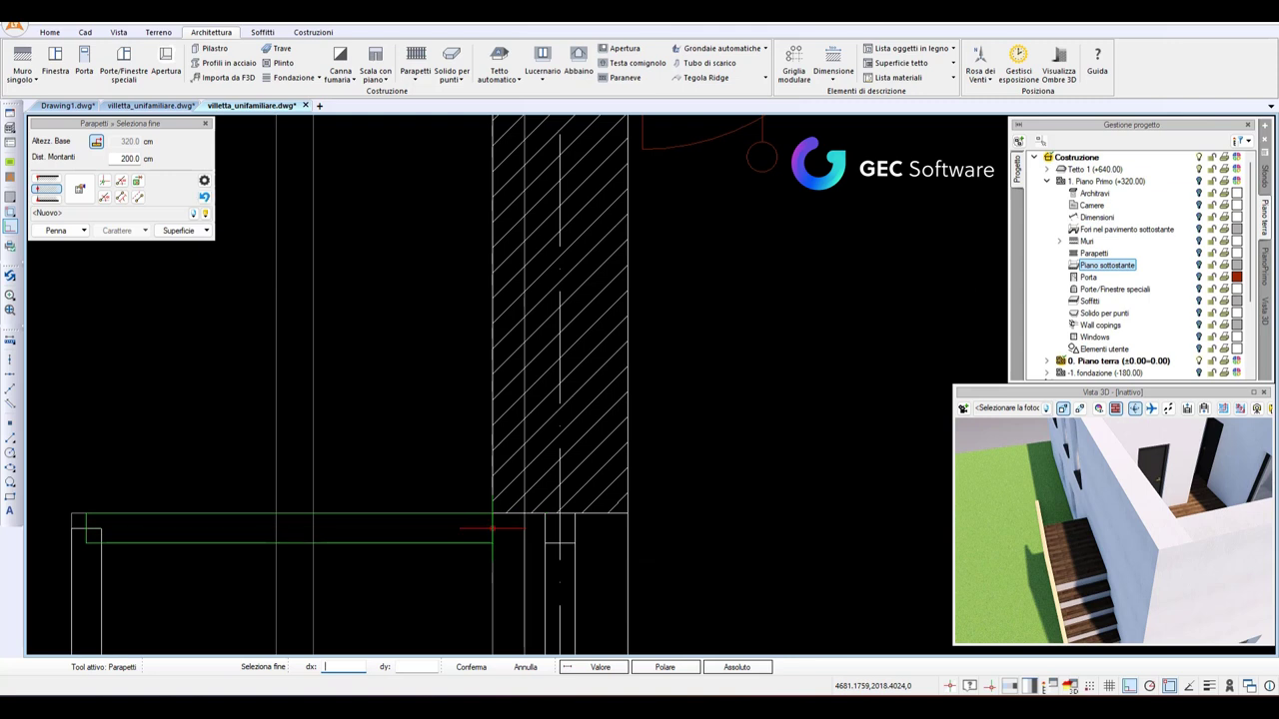
click(437, 550)
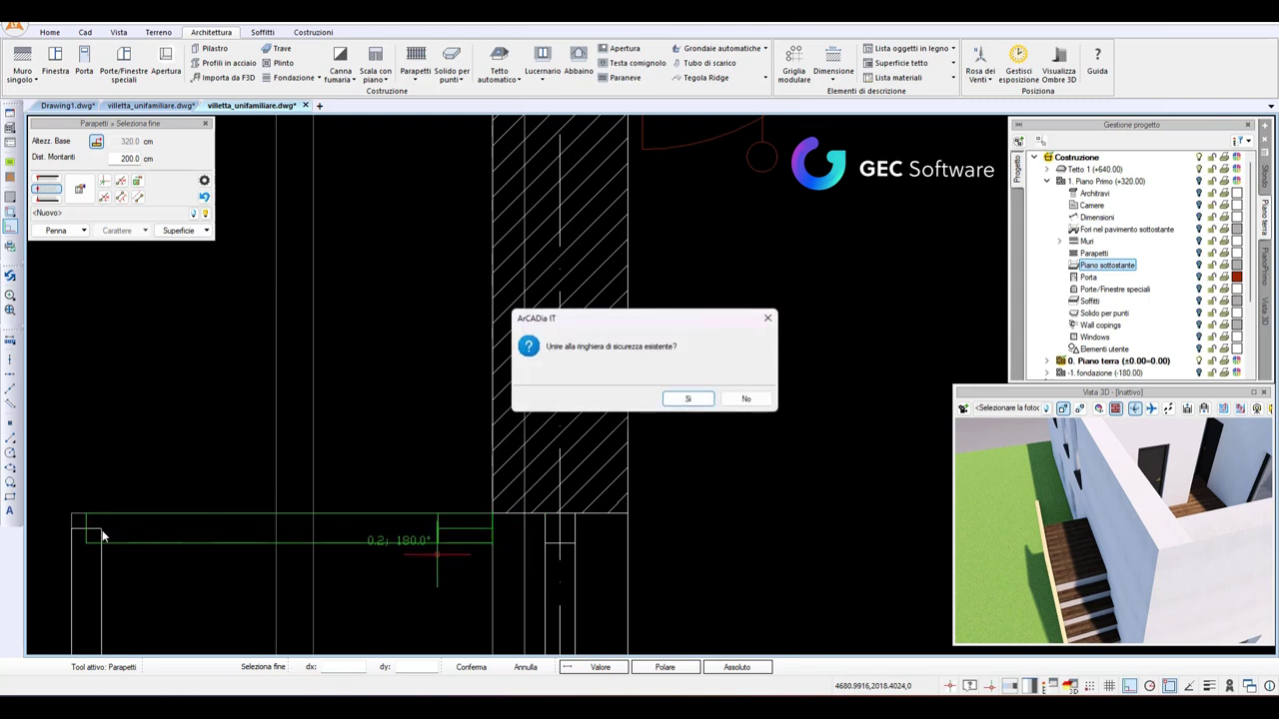
click(673, 404)
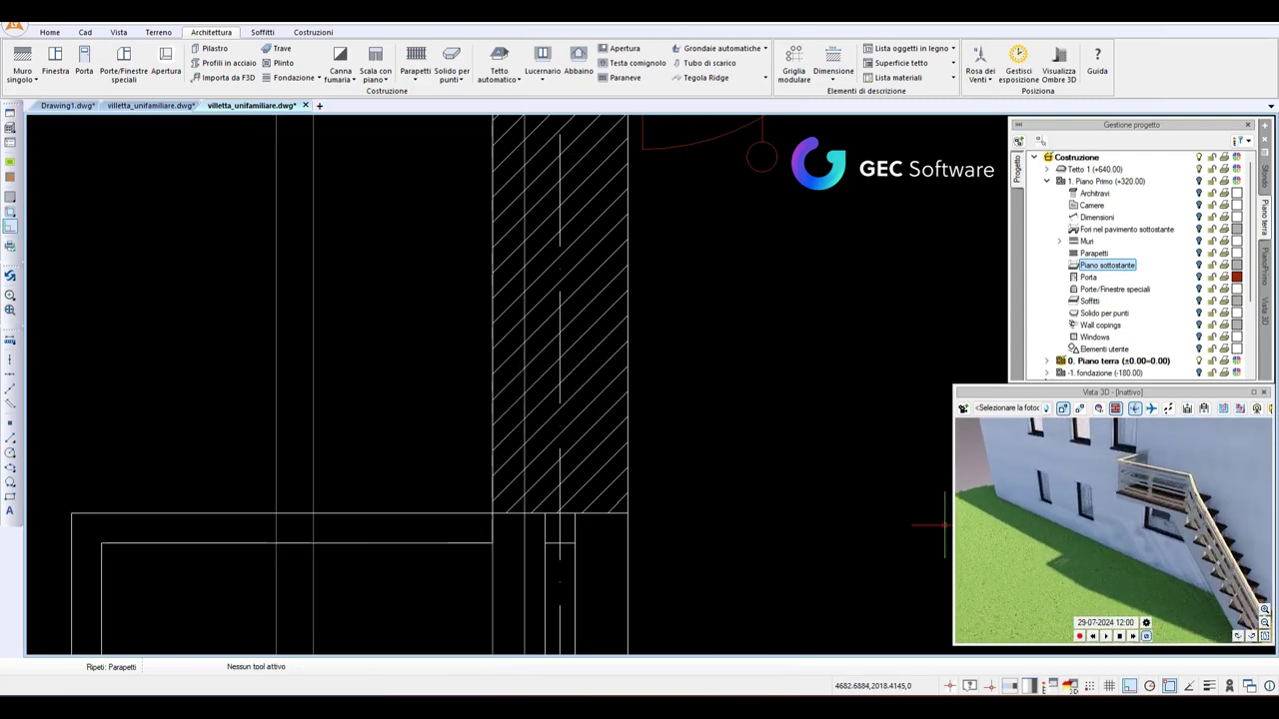